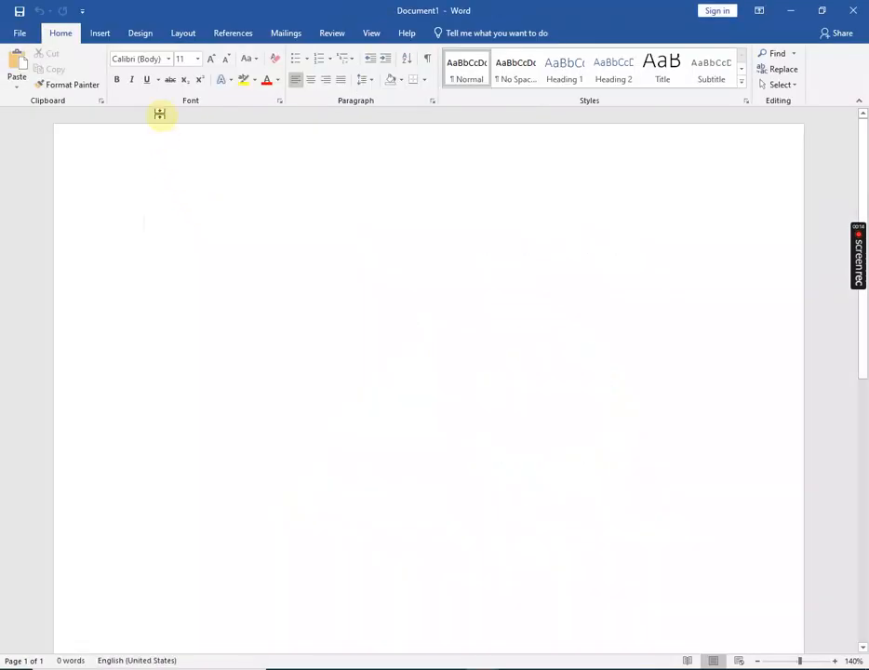
Set the page to a custom paper size 5 inches wide by 3 inches high.
left_click(145, 34)
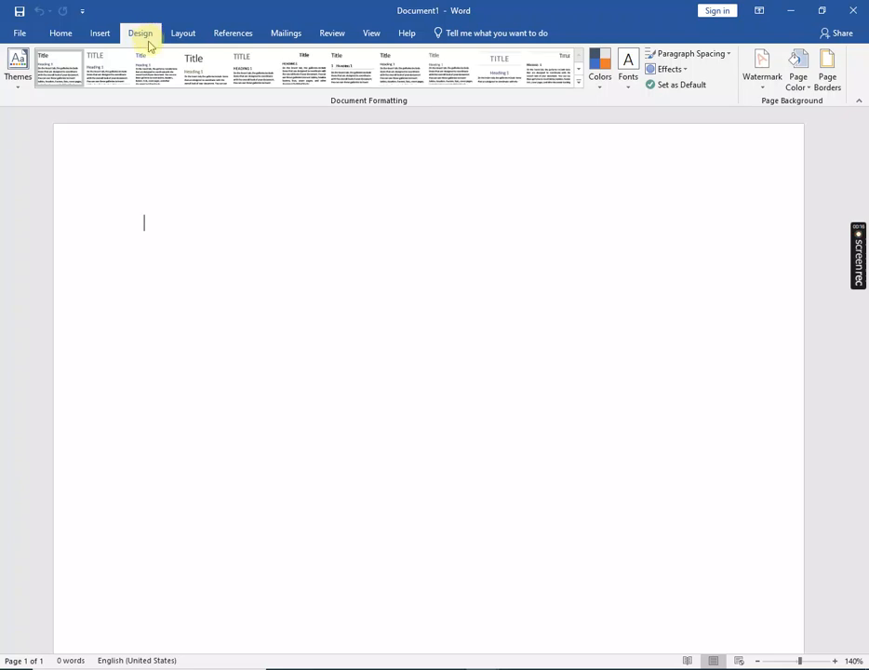
left_click(186, 37)
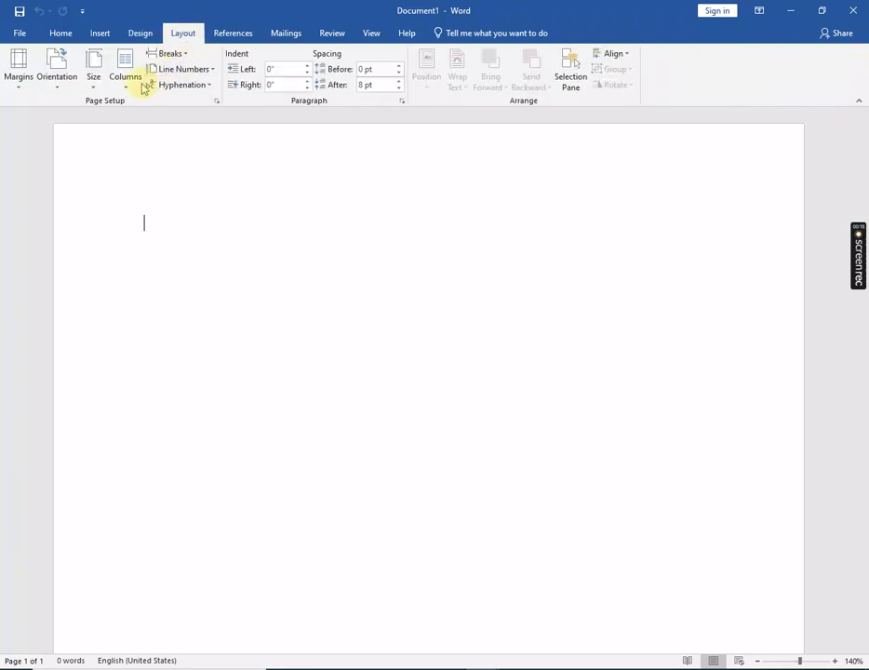
left_click(101, 87)
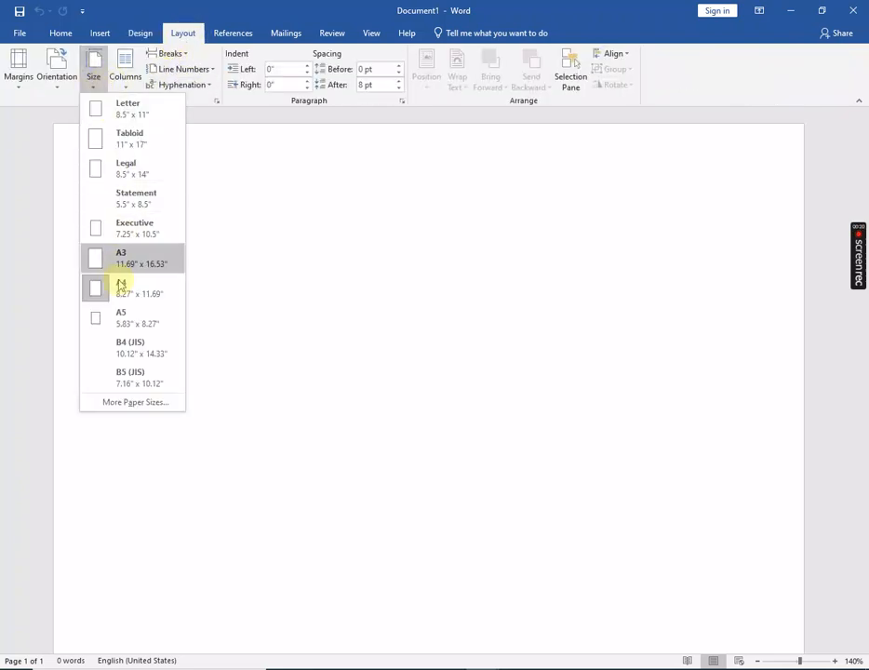
left_click(135, 403)
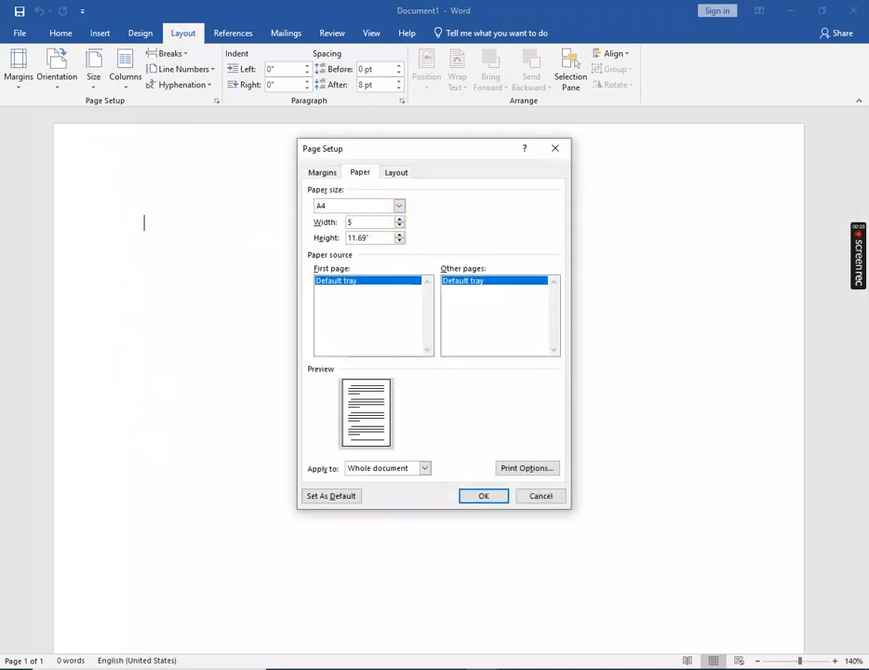
key("Tab")
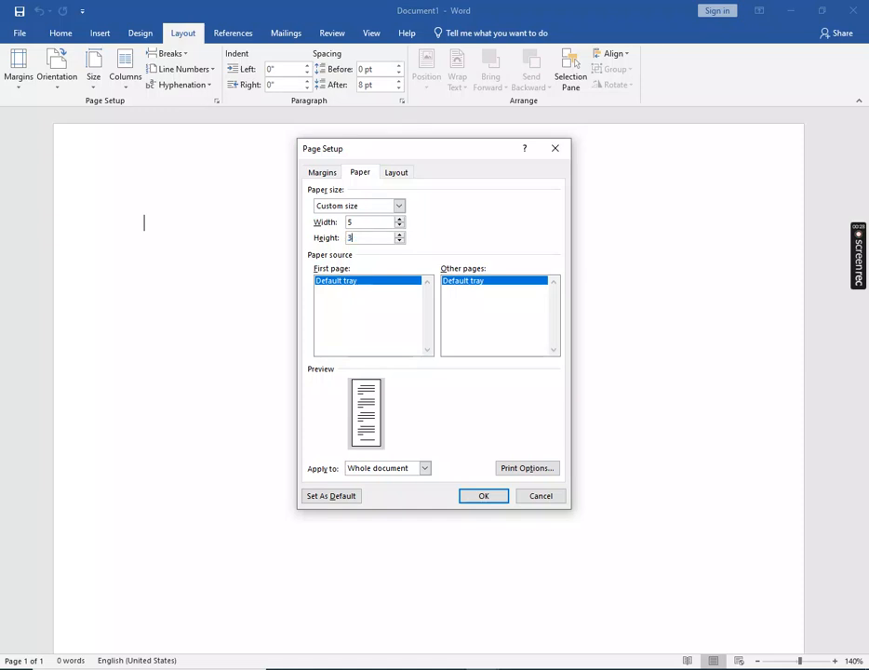
left_click(472, 493)
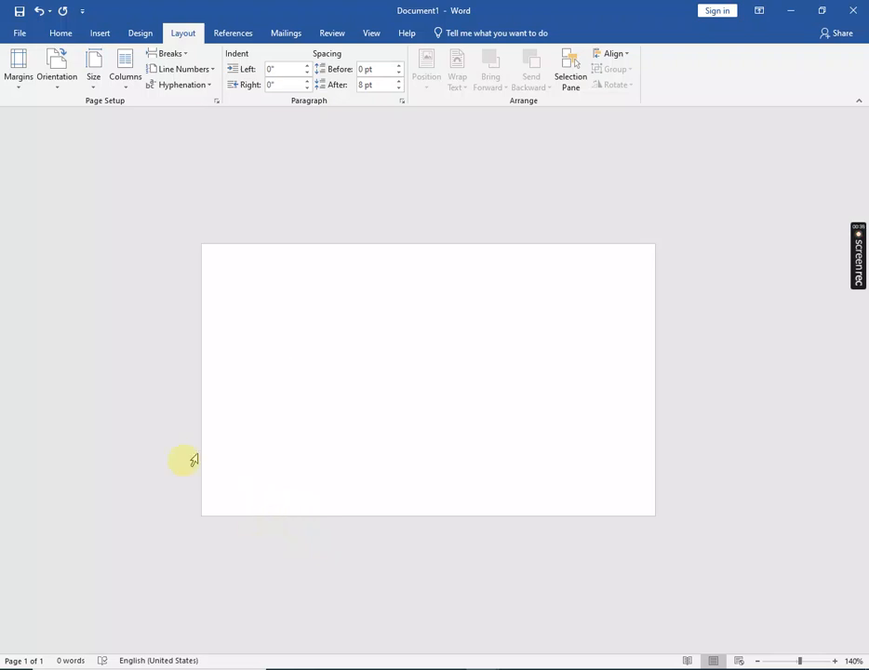
Draw a 3.55 × 2.87 inch oval over the card's left edge and apply the black style.
left_click(101, 32)
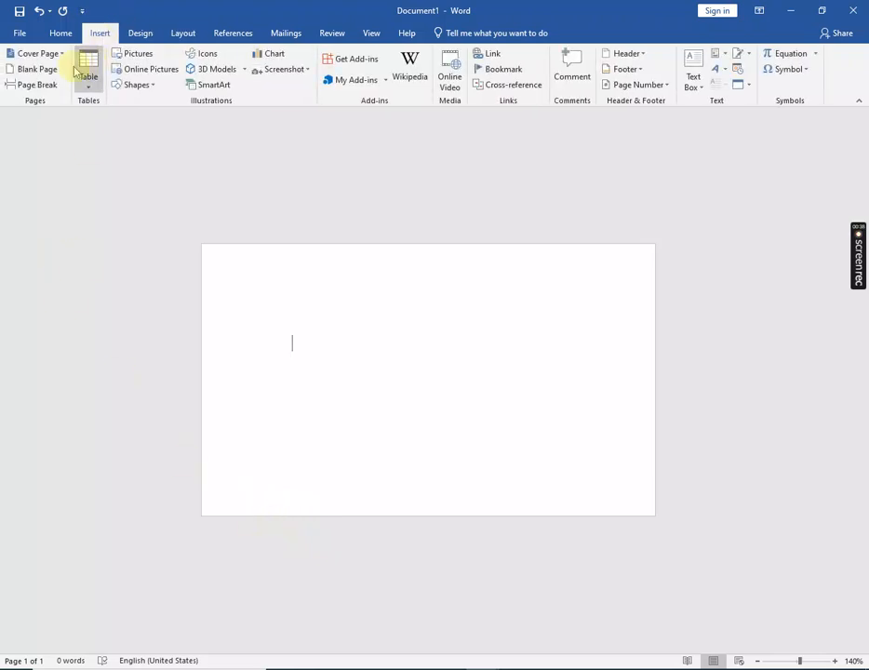
left_click(144, 84)
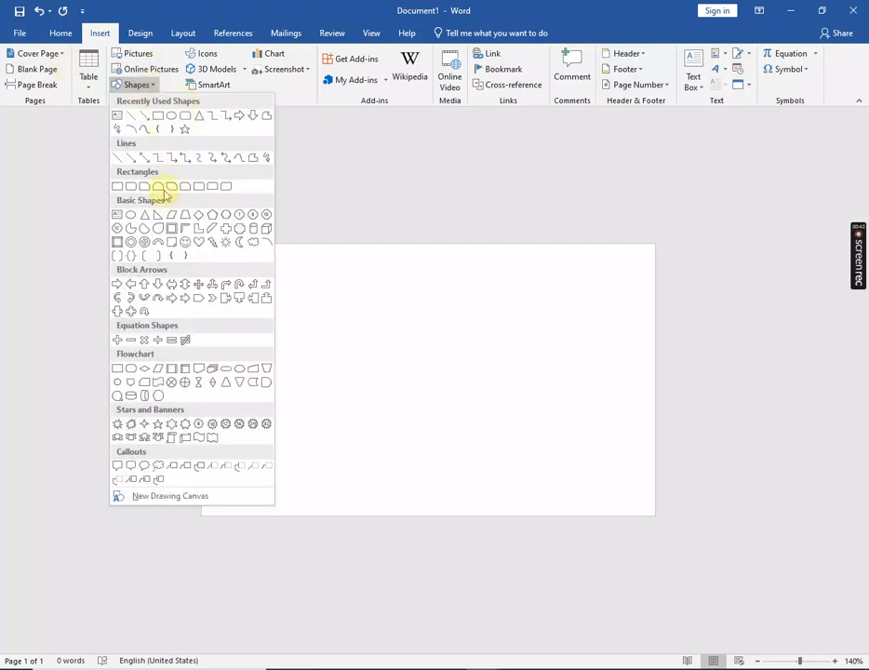
left_click(161, 115)
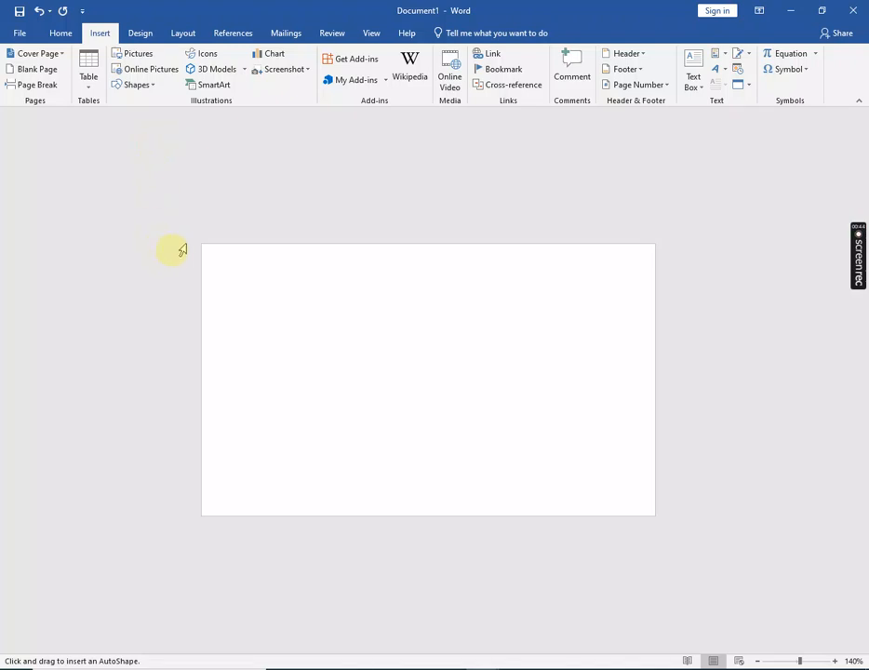
left_click_drag(212, 252, 434, 483)
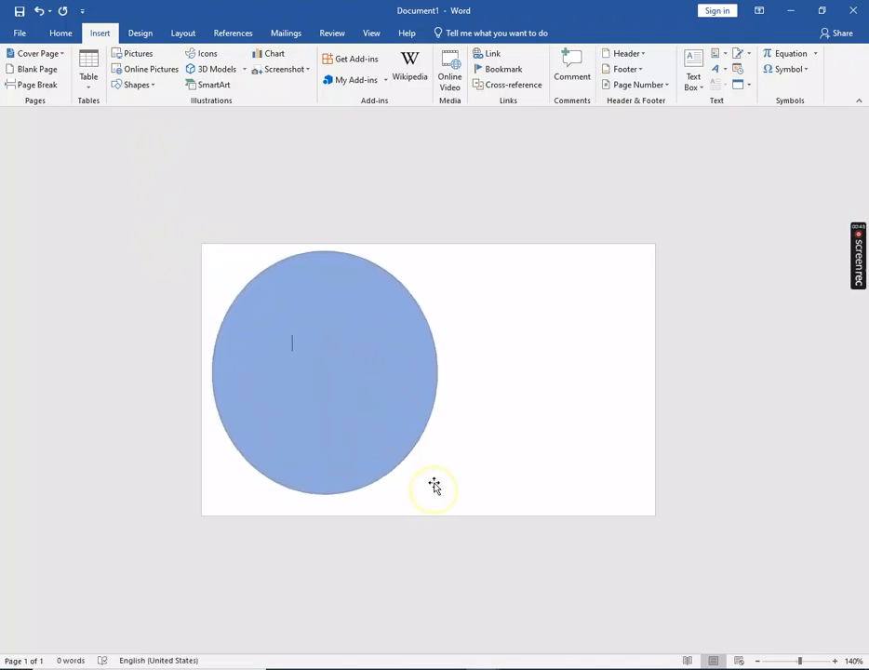
left_click_drag(339, 391, 244, 359)
left_click_drag(338, 465, 374, 546)
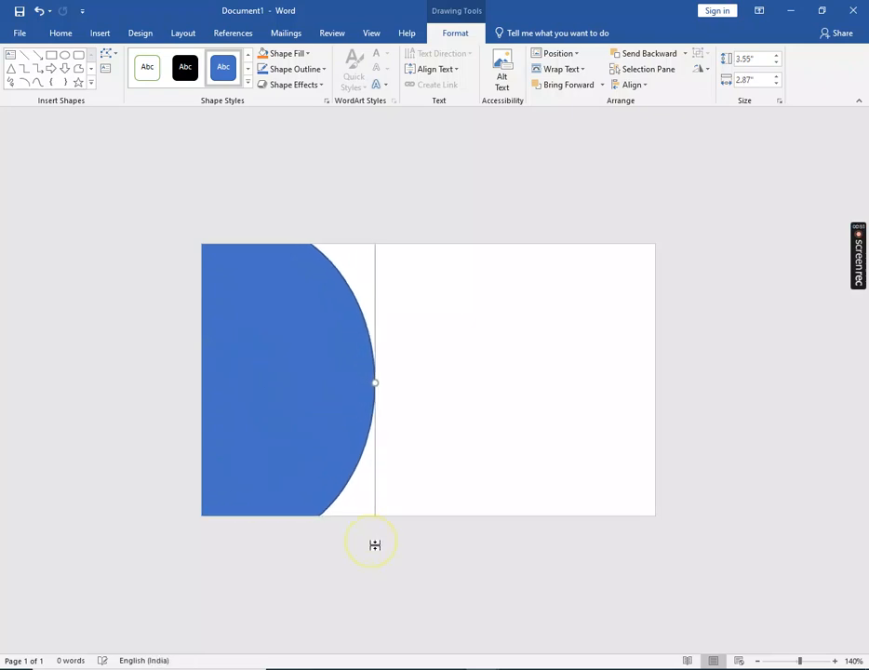
left_click(187, 75)
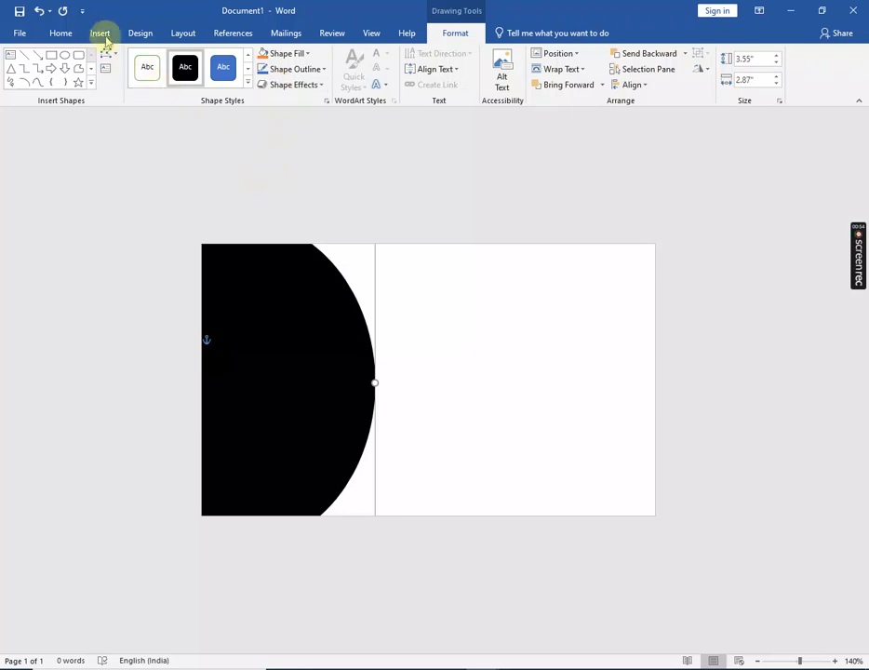
Paste a copy of the black half-circle, shift it slightly left and fill it red.
left_click(61, 33)
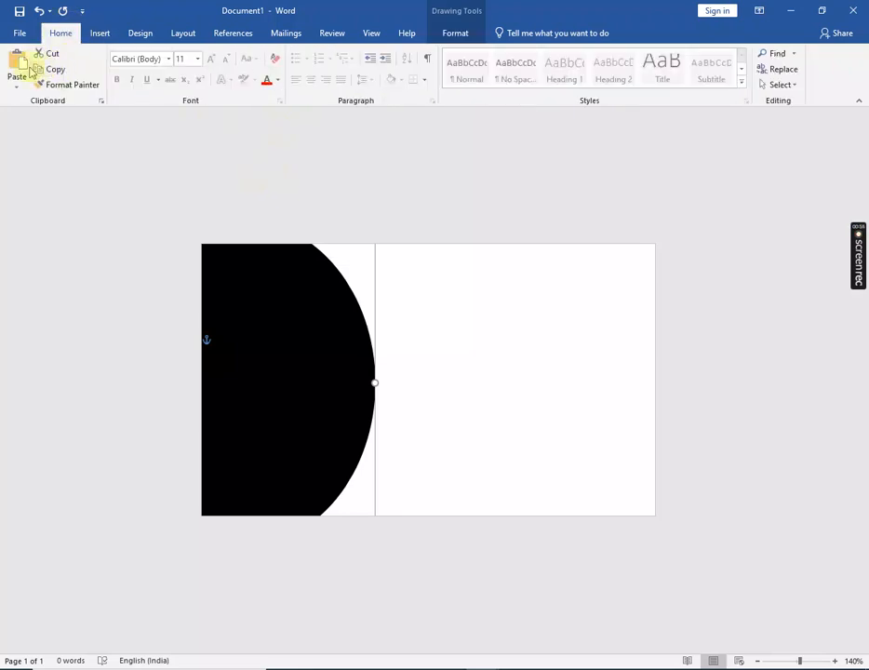
left_click(20, 63)
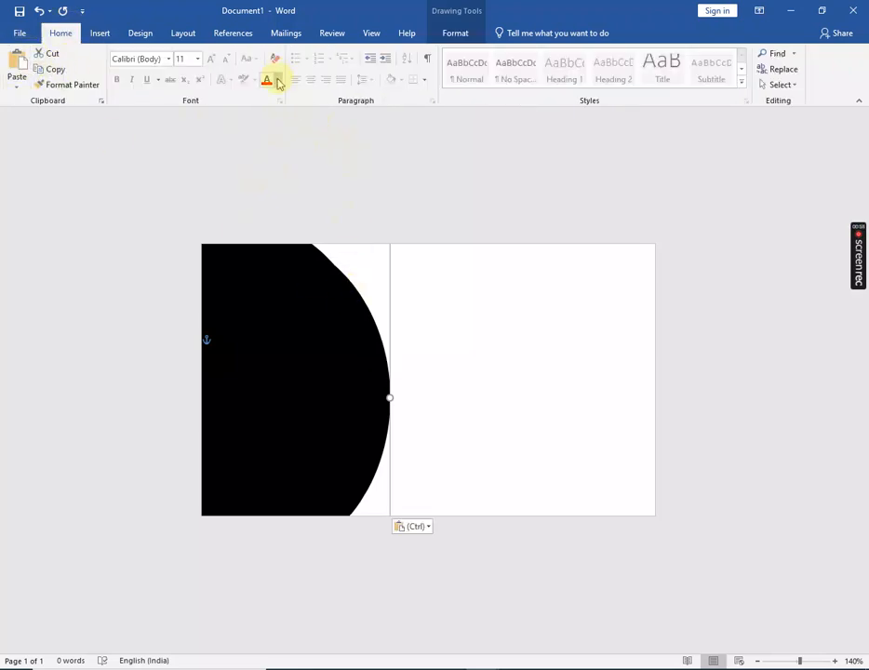
left_click(449, 32)
left_click_drag(323, 307, 293, 285)
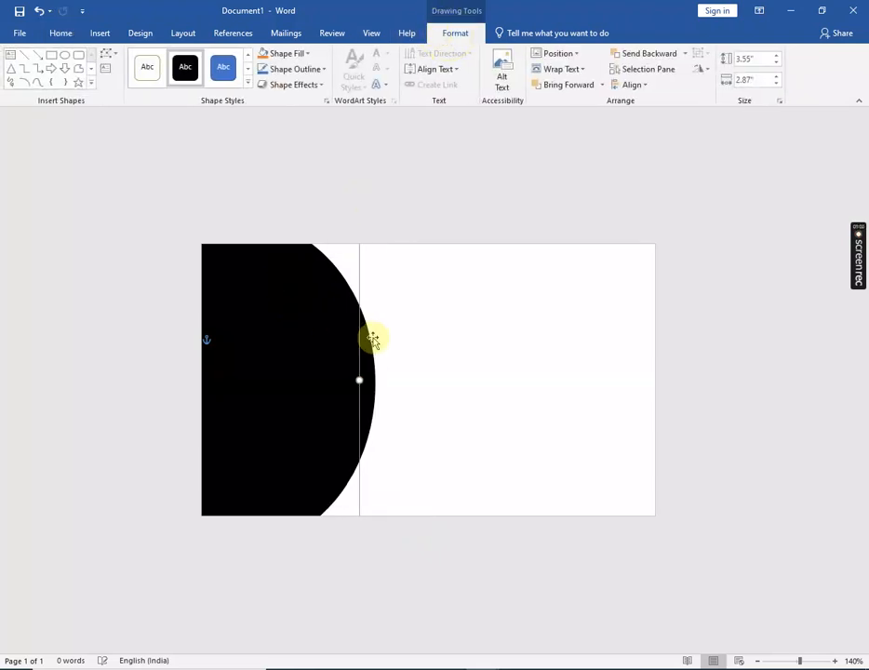
left_click(288, 54)
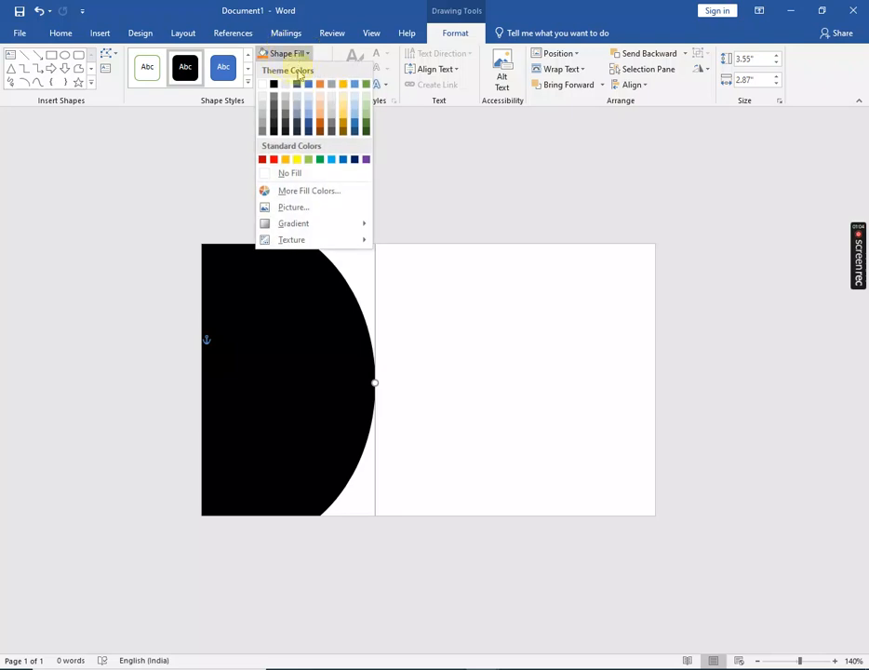
left_click(271, 159)
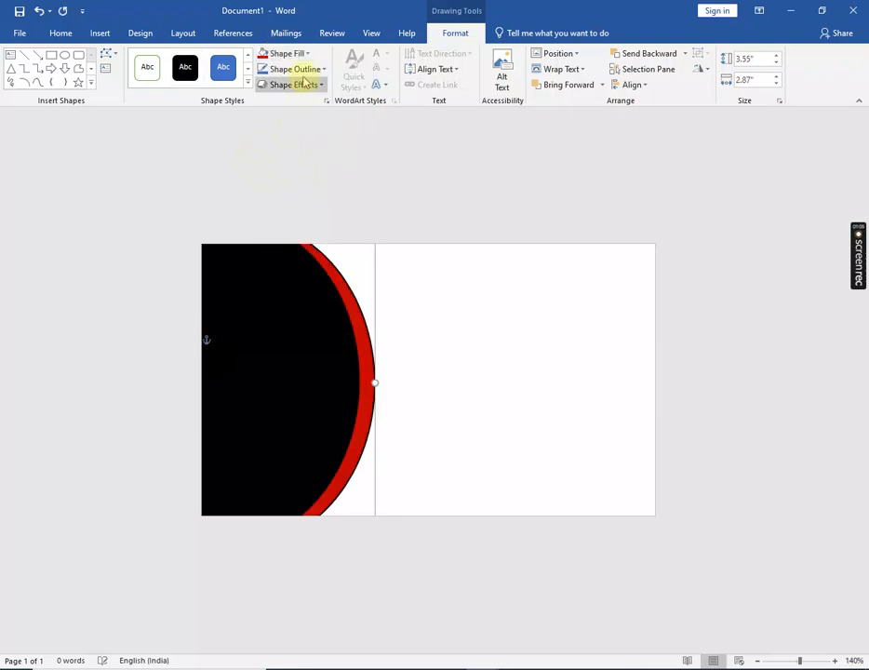
Remove the red copy's outline and shift the black shape so only a thin red rim shows.
left_click(300, 70)
left_click(301, 189)
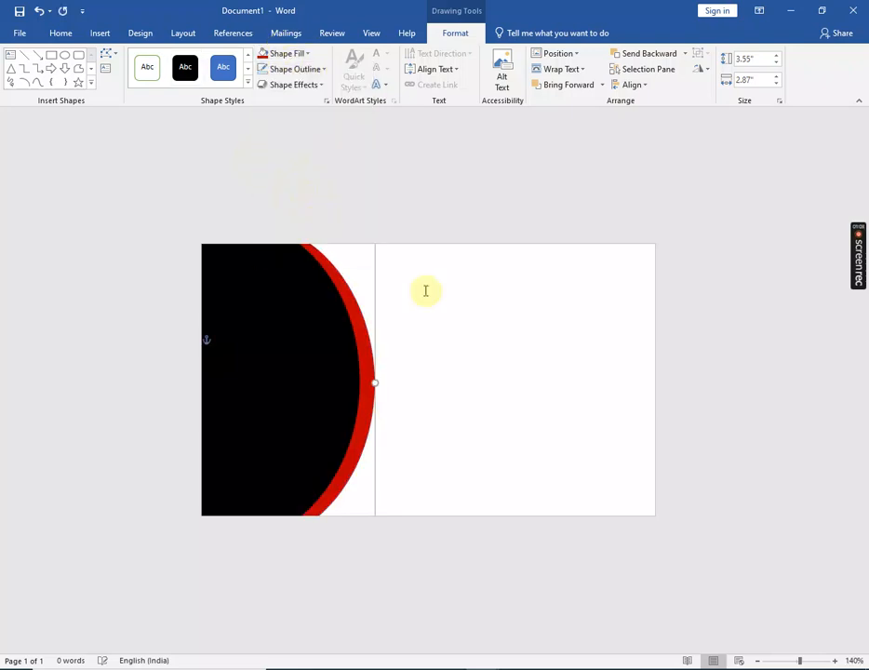
left_click_drag(297, 358, 303, 358)
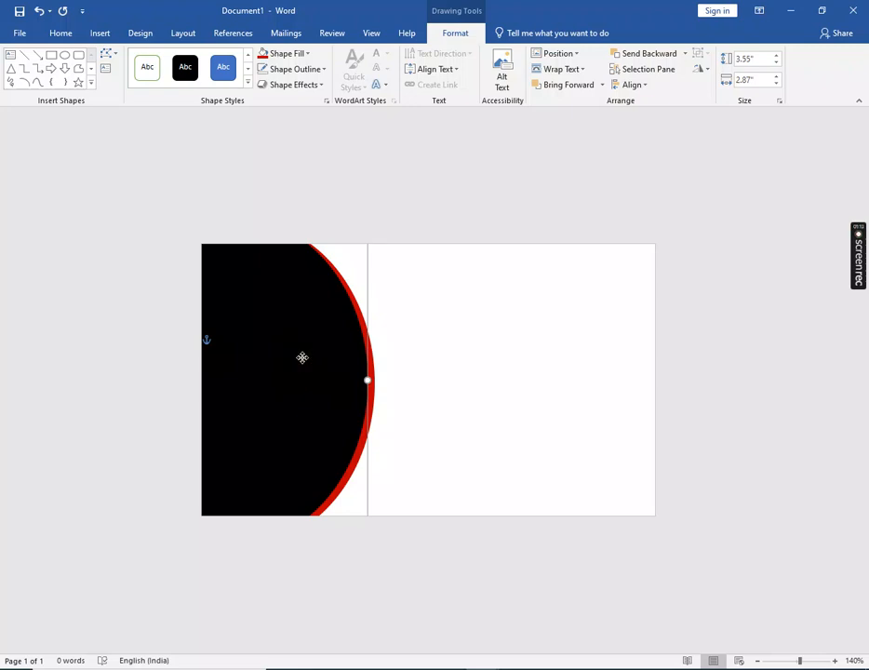
left_click(445, 341)
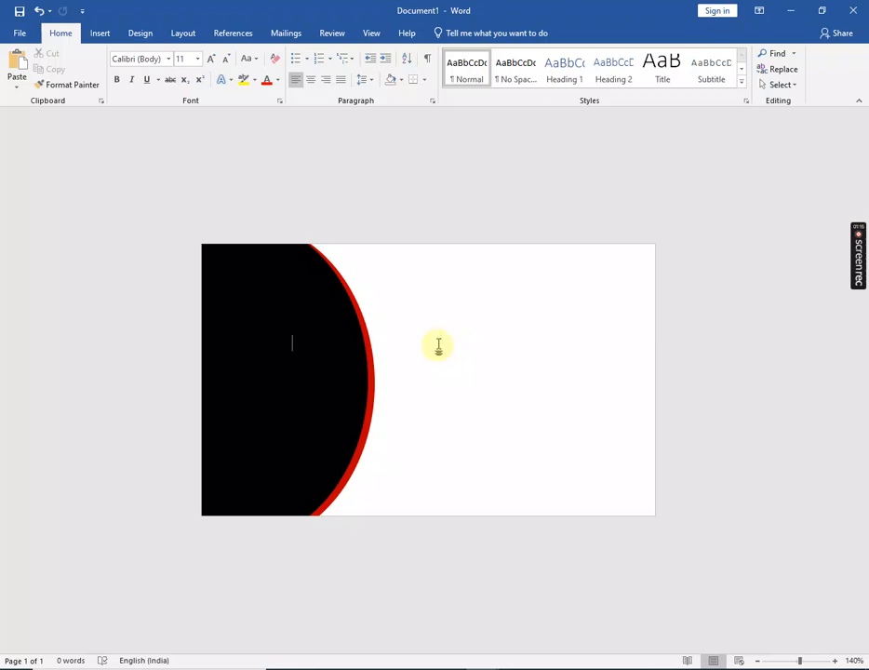
Search the icon library for 'mobi' and insert the mobile phone icon.
left_click(102, 33)
left_click(205, 53)
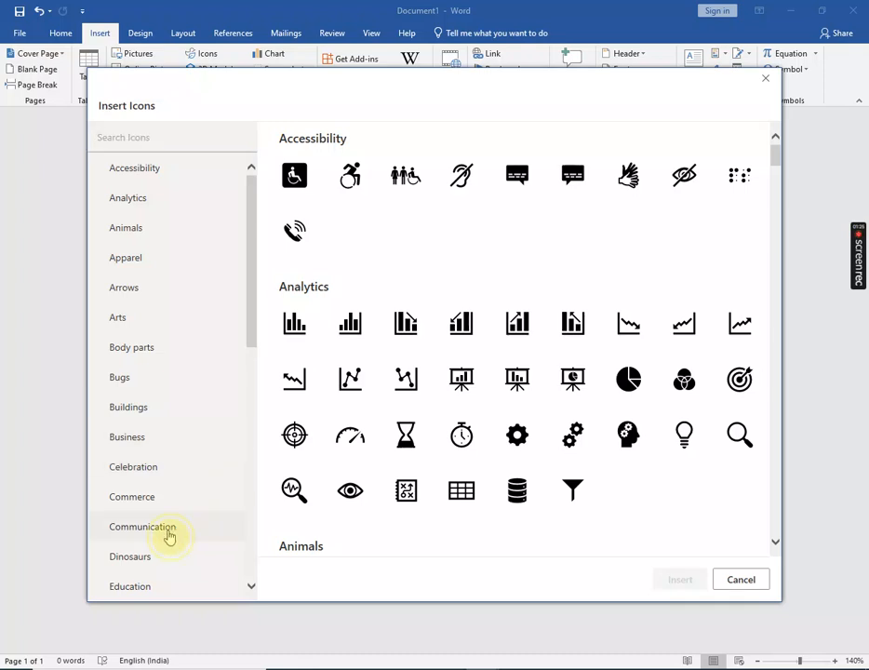
left_click(170, 532)
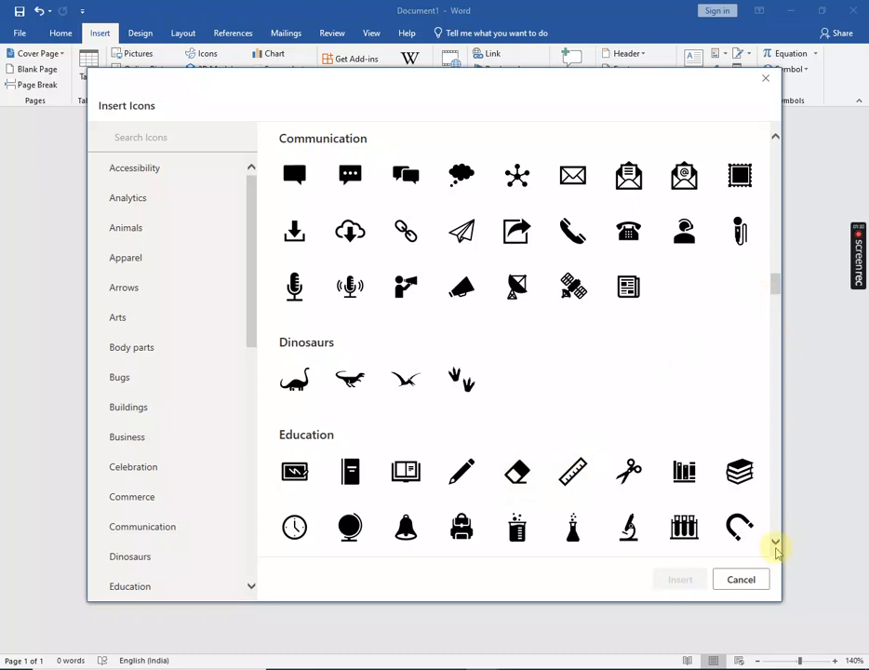
left_click(775, 543)
left_click(776, 543)
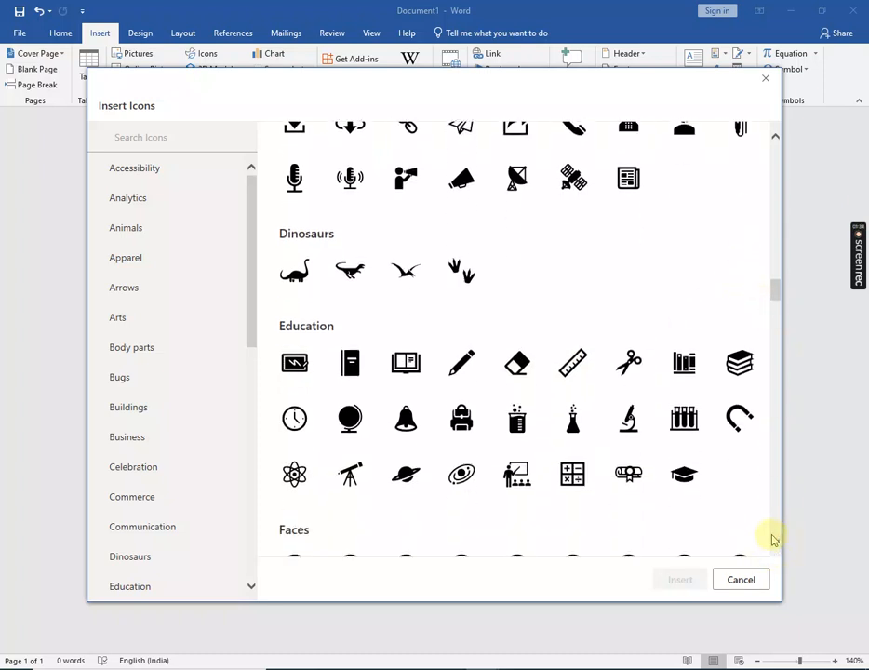
left_click(776, 543)
left_click(776, 544)
left_click(775, 543)
left_click(775, 543)
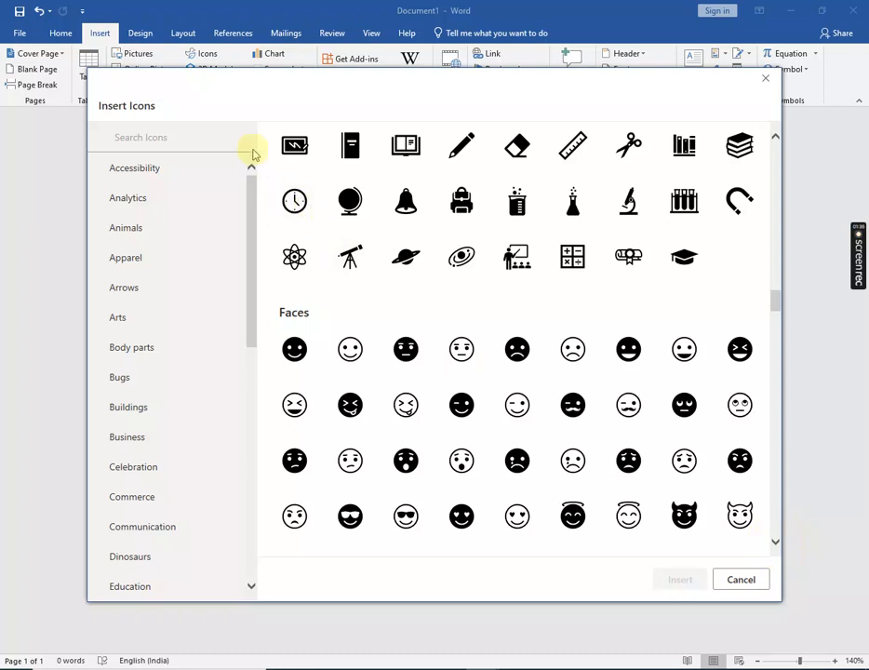
left_click(194, 140)
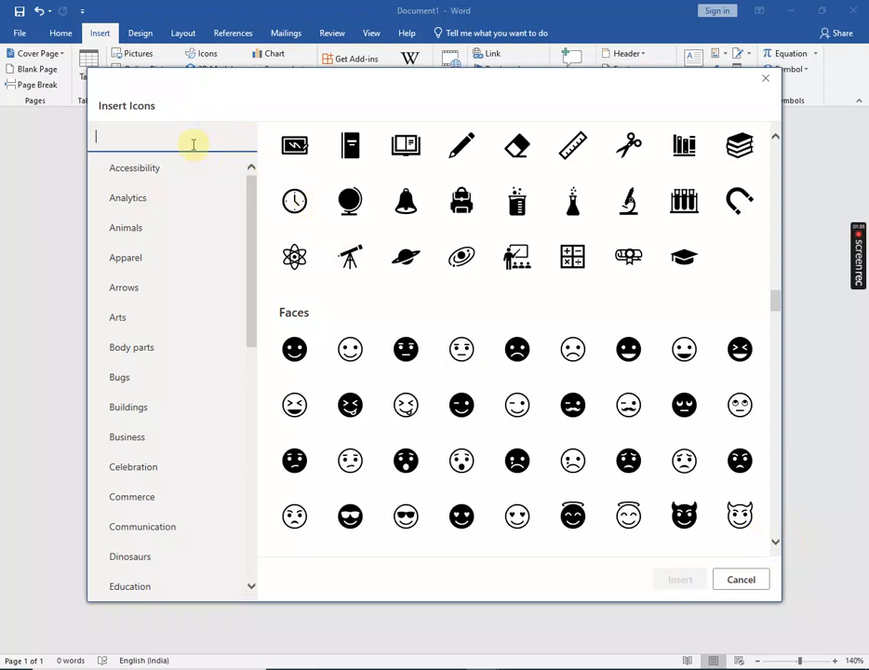
type("mobi")
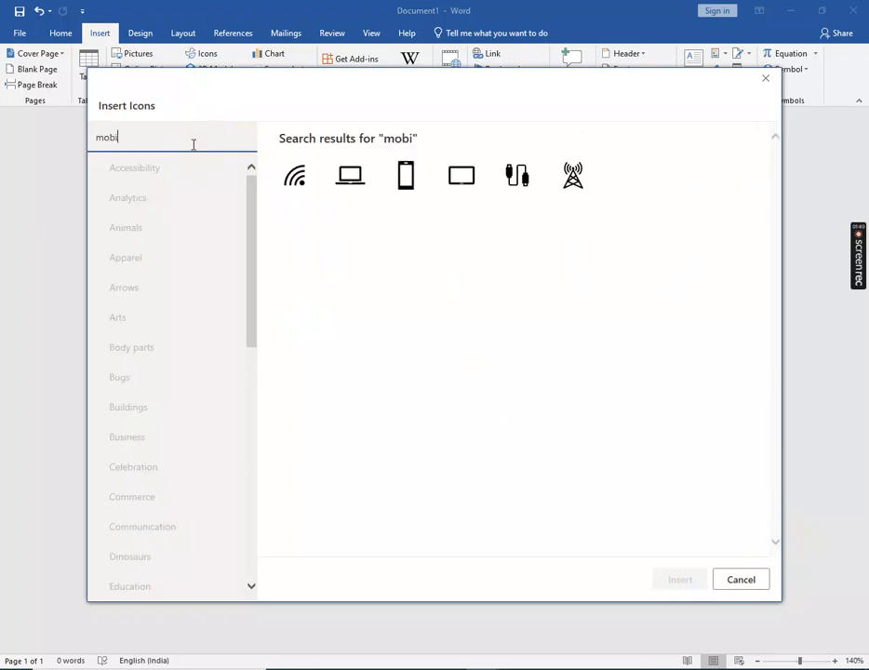
left_click(408, 186)
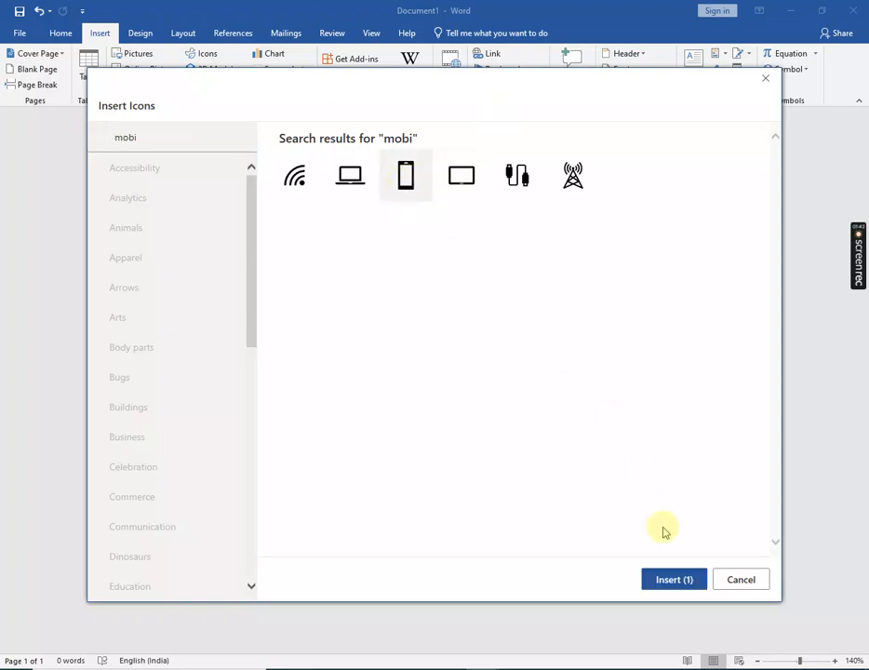
left_click(667, 581)
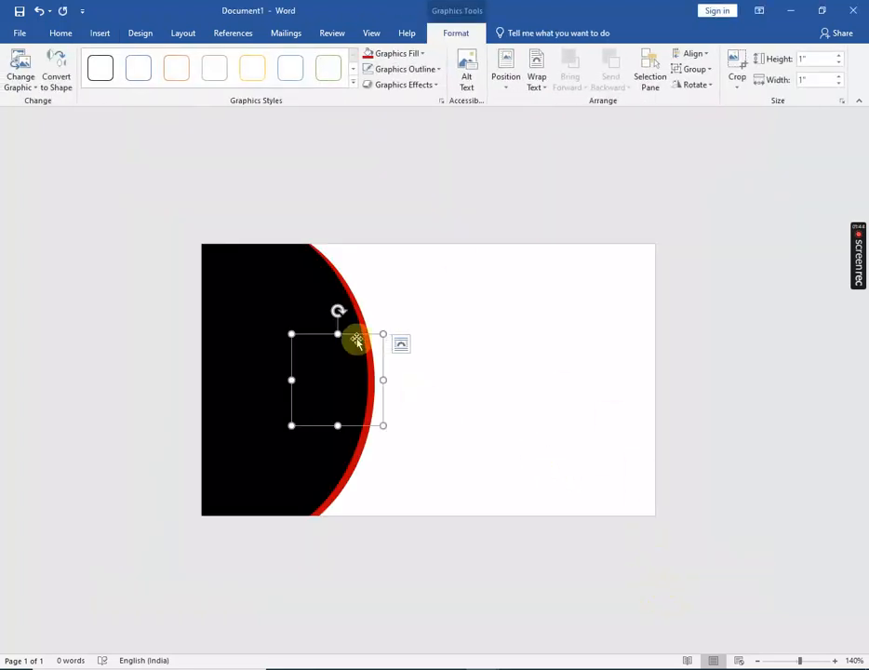
Float the phone icon in front of text, fill it white, shrink it to 0.33 inch, and place it on the black half-circle.
left_click(401, 345)
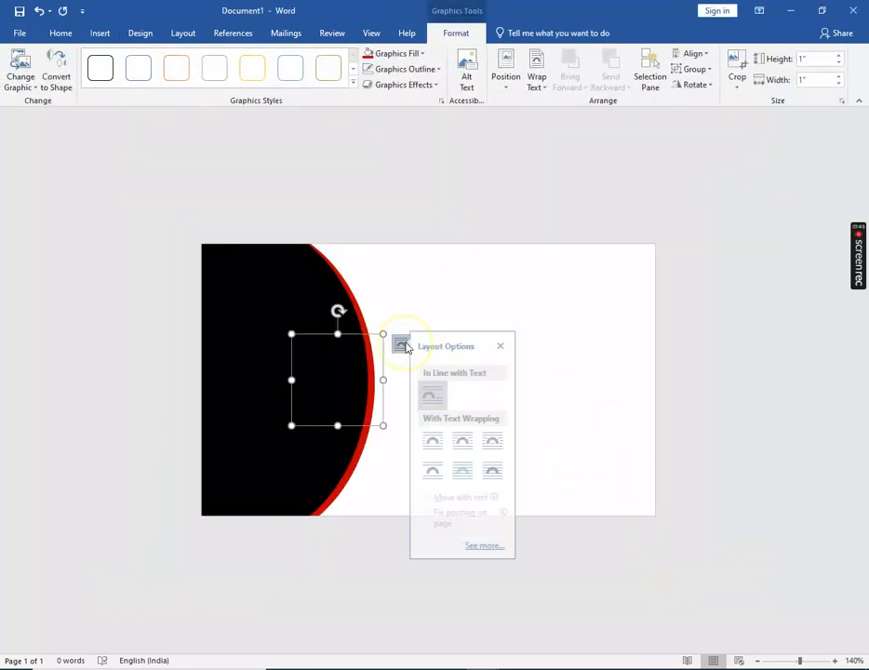
left_click(507, 477)
left_click_drag(362, 337, 477, 275)
left_click(387, 55)
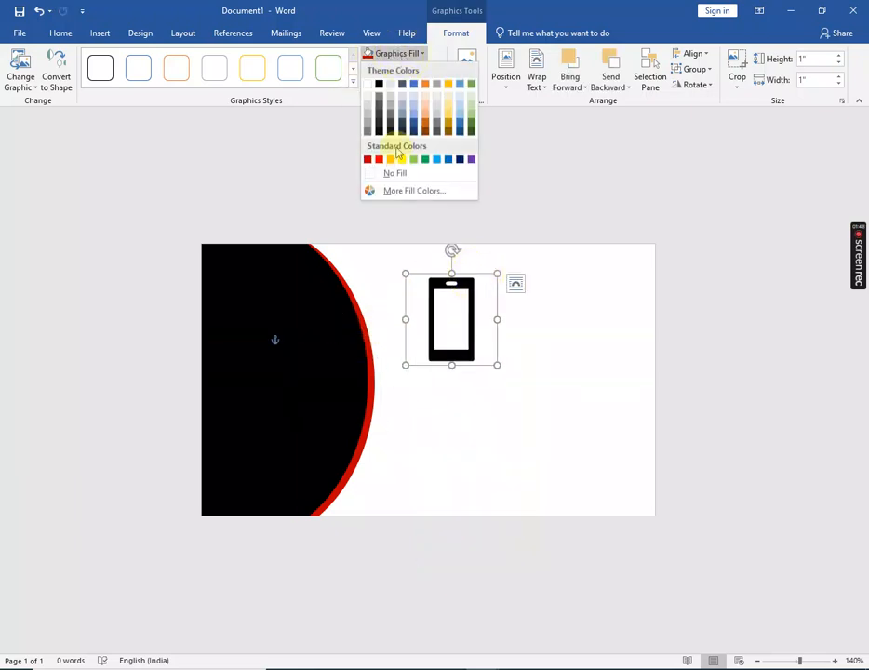
left_click(376, 83)
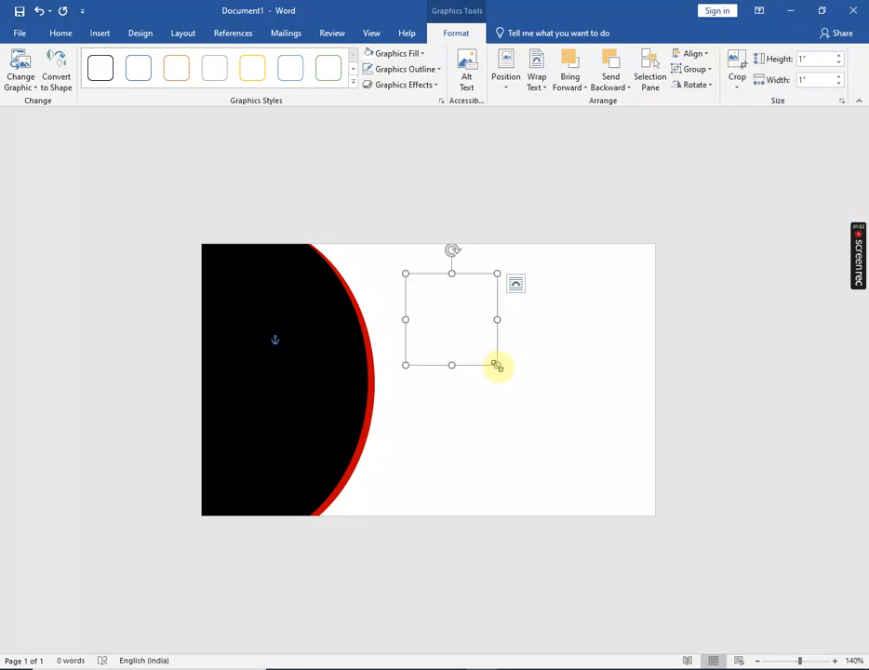
left_click_drag(497, 365, 460, 337)
left_click_drag(461, 293, 233, 304)
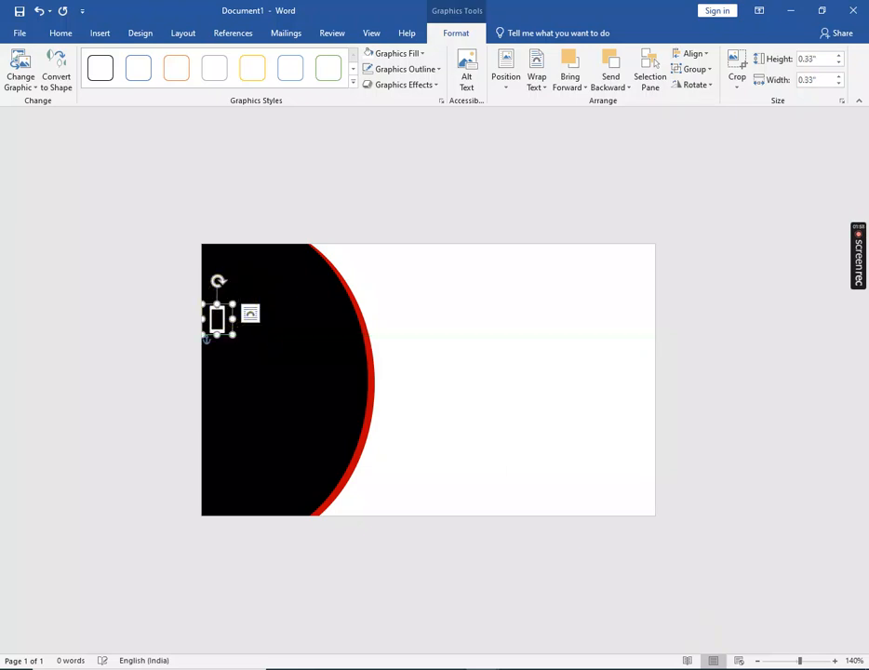
Zoom the card to 180% and nudge the phone icon slightly right.
left_click(835, 661)
left_click(835, 661)
left_click(835, 661)
left_click(835, 661)
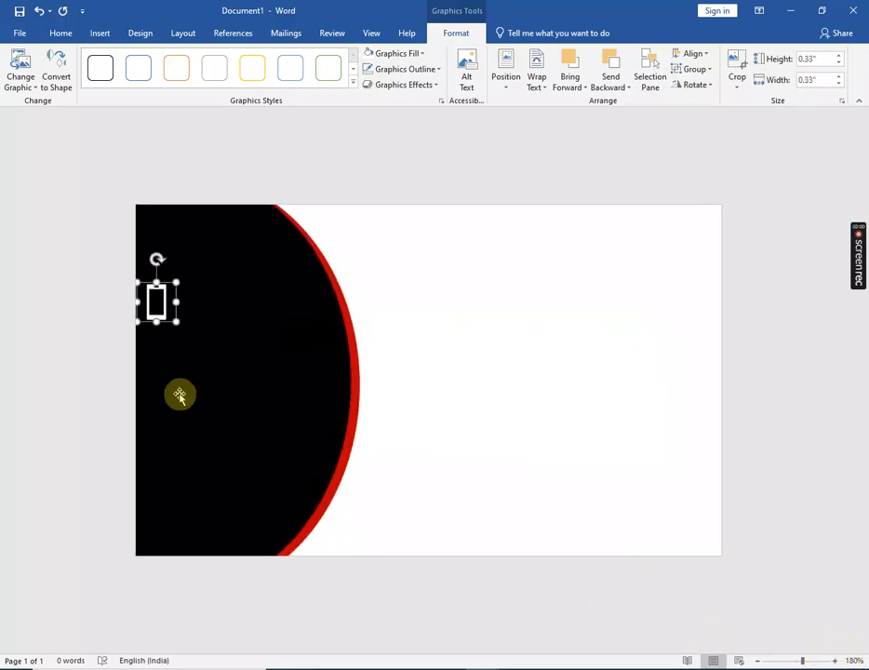
left_click(158, 282)
left_click_drag(165, 281, 168, 282)
left_click(435, 281)
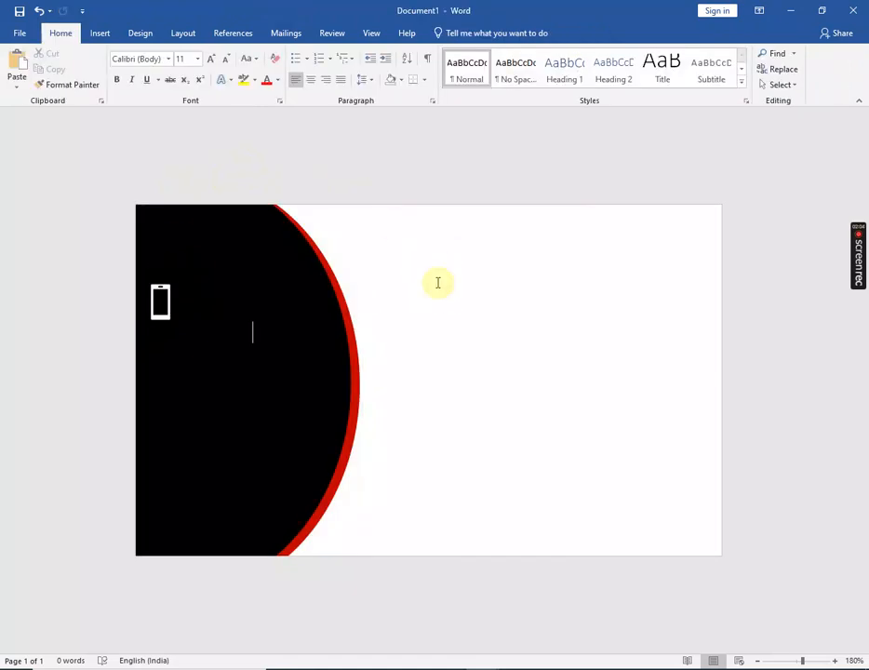
Search the icon library for 'email' and insert the plain envelope icon.
left_click(100, 32)
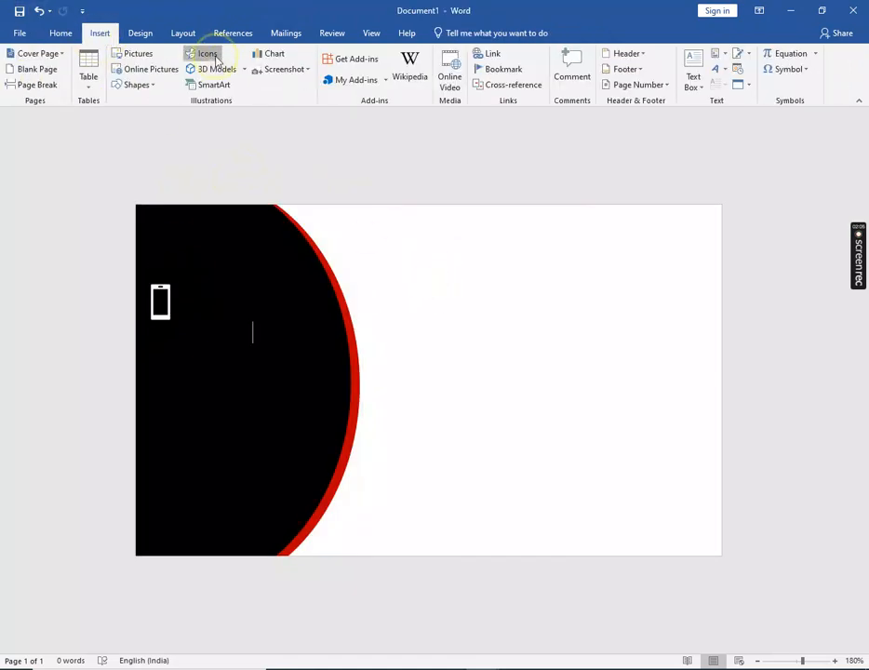
left_click(204, 53)
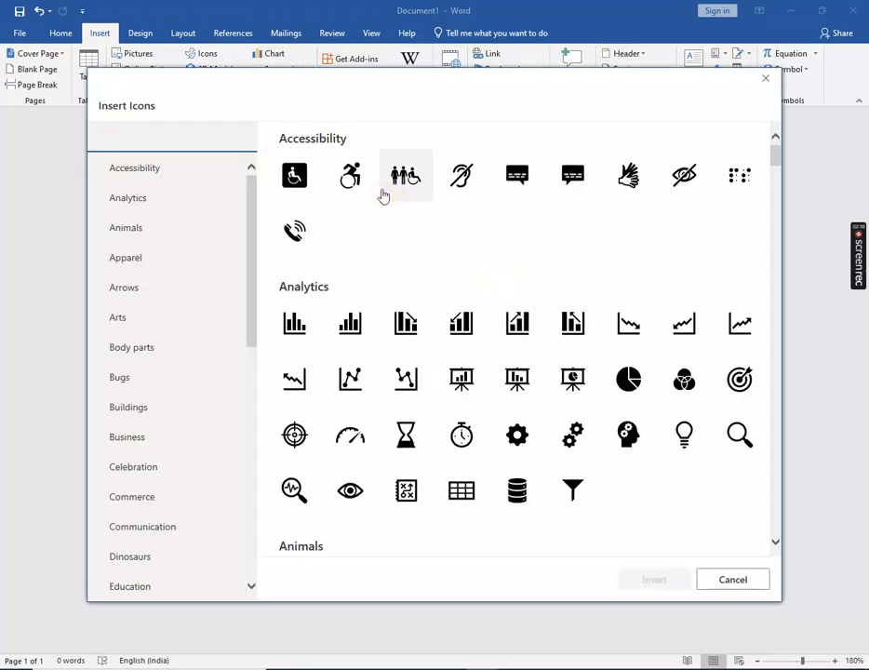
type("email")
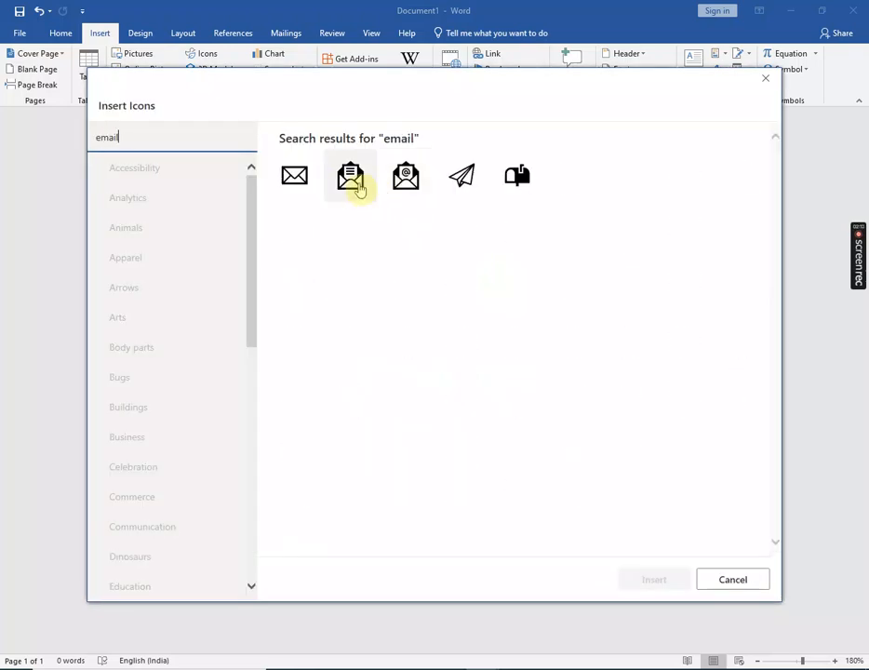
left_click(307, 181)
left_click(658, 579)
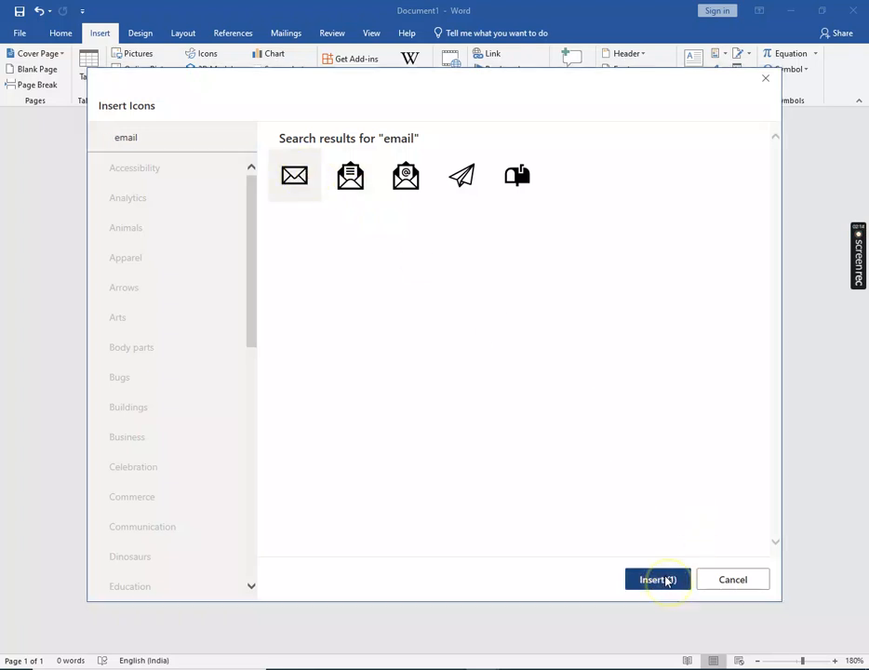
Float the envelope in front of text, fill it white, and shrink it to 0.27 inch below the phone icon.
left_click_drag(335, 322, 478, 337)
left_click(389, 333)
left_click(489, 456)
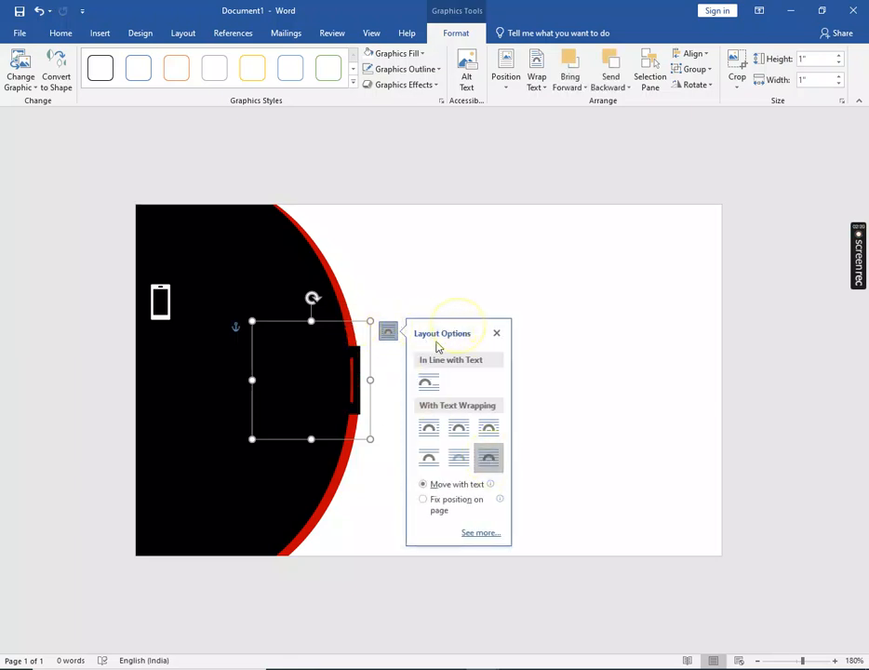
left_click(571, 360)
left_click(358, 341)
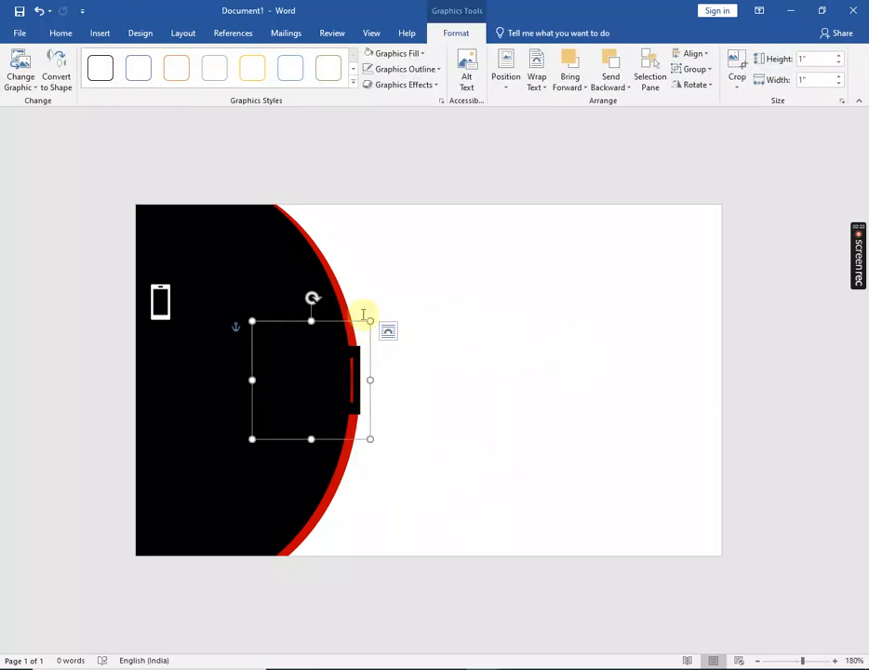
left_click_drag(350, 324, 475, 323)
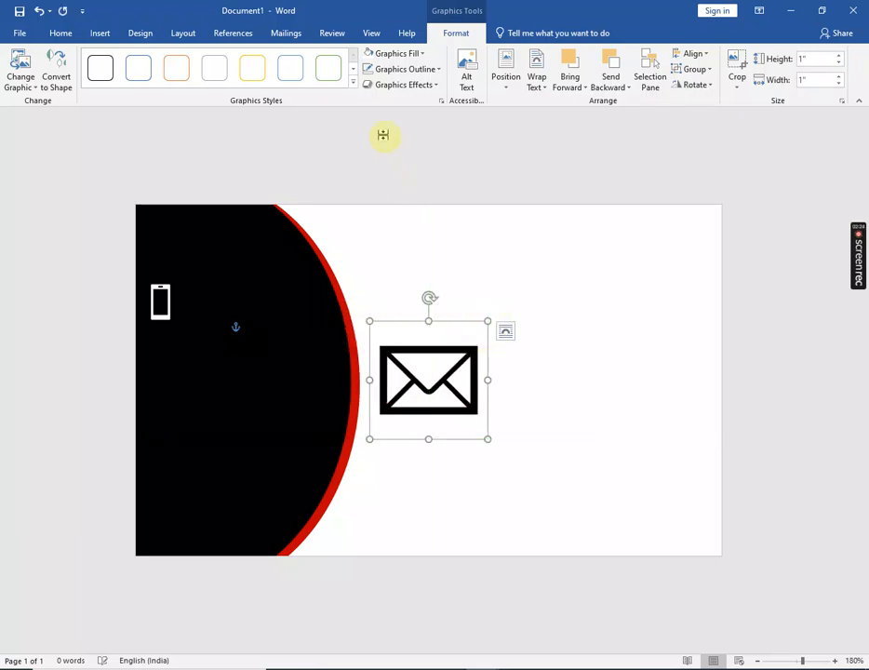
left_click(370, 56)
left_click_drag(487, 441, 170, 339)
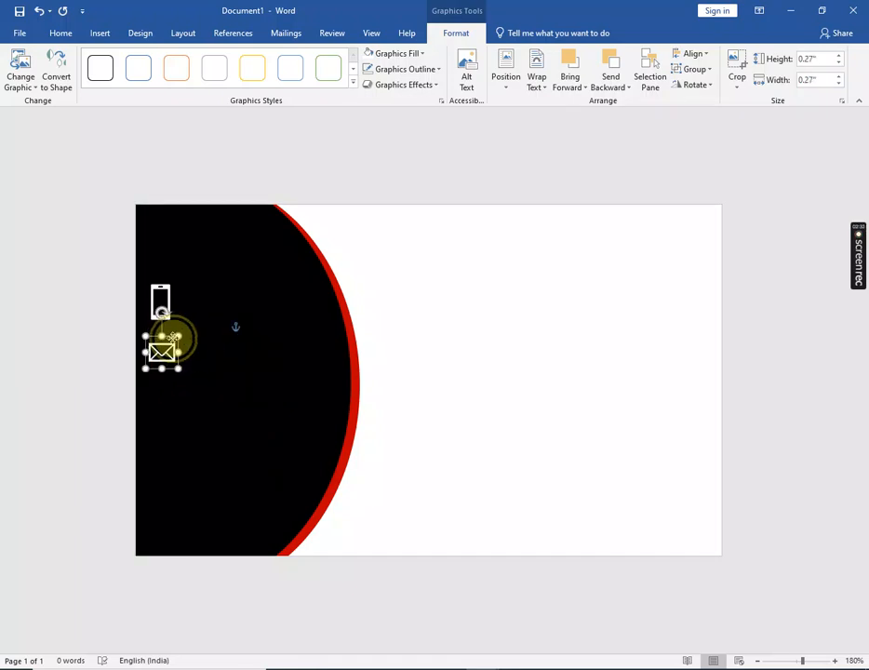
Shrink the phone icon to 0.28 inch and nudge it slightly right.
left_click(172, 291)
left_click_drag(181, 280, 175, 288)
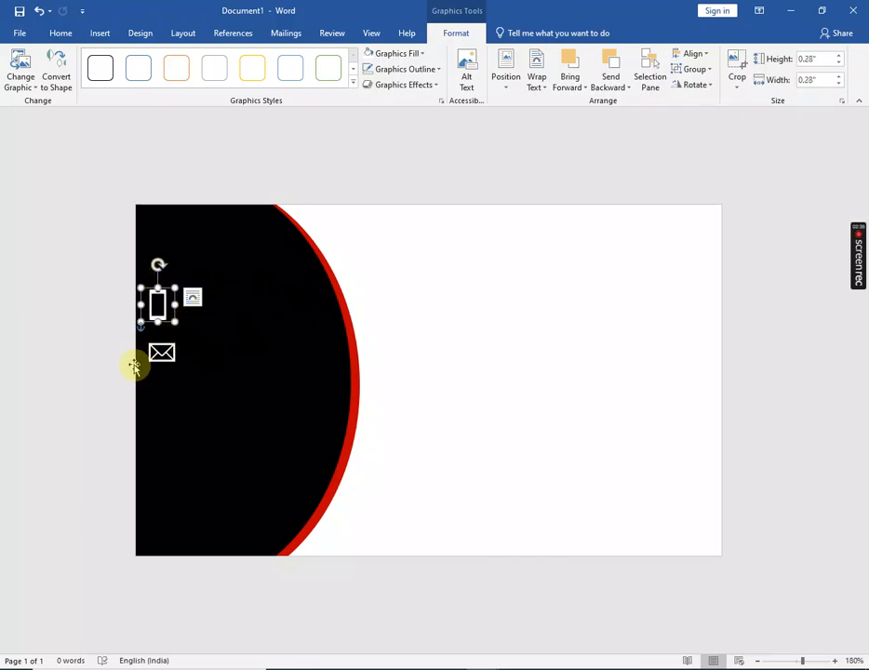
key("Right")
key("Right")
key("Right")
key("Right")
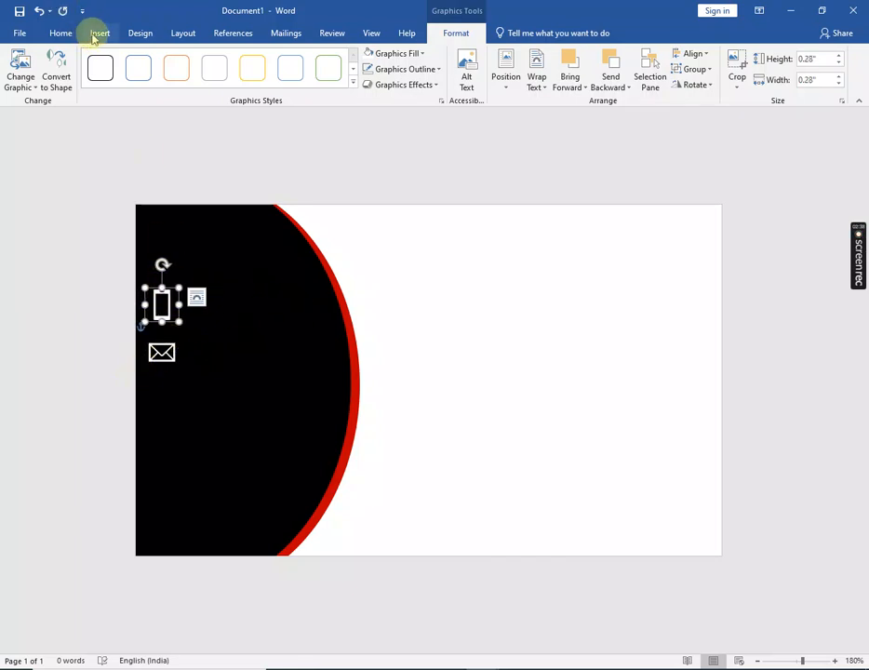
left_click(100, 33)
Search the icon library for 'location' and insert the location pin icon.
left_click(493, 362)
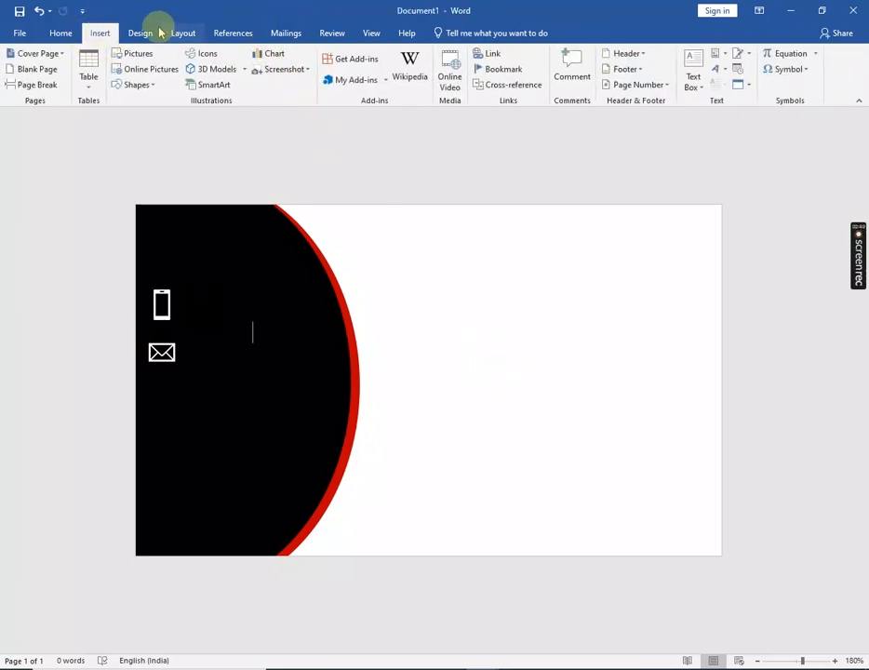
left_click(204, 53)
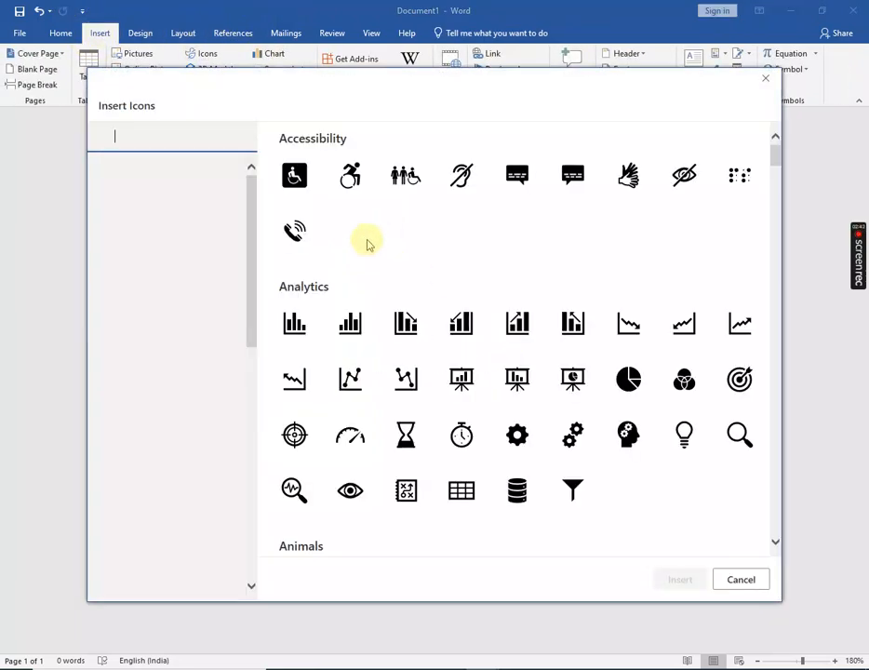
type("lo")
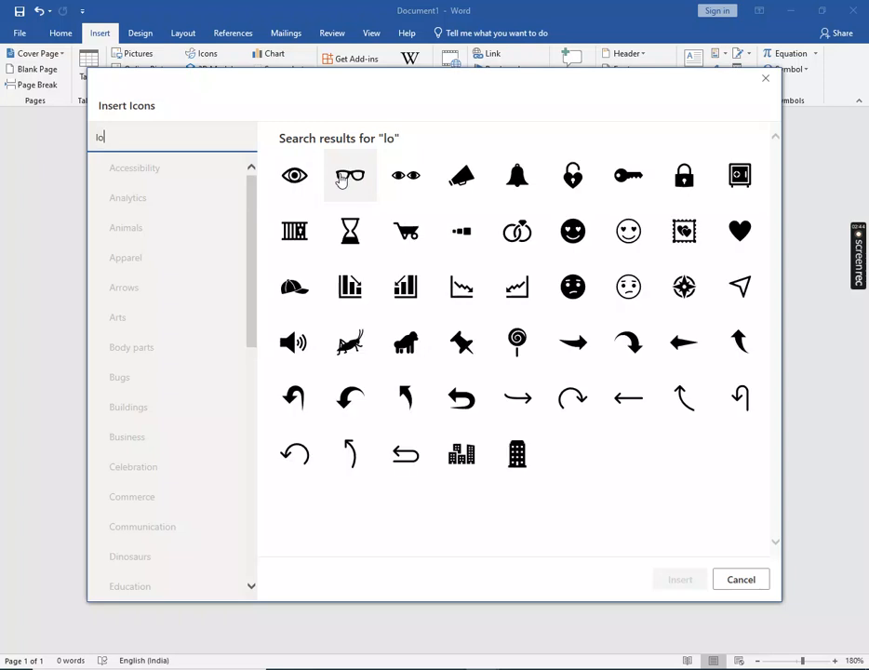
type("cation")
left_click(406, 344)
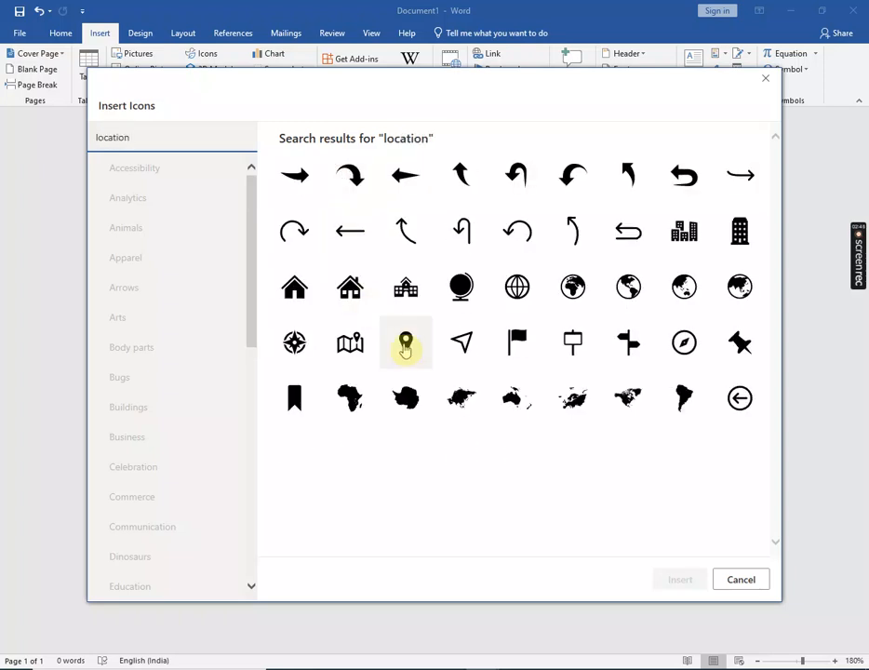
left_click(707, 584)
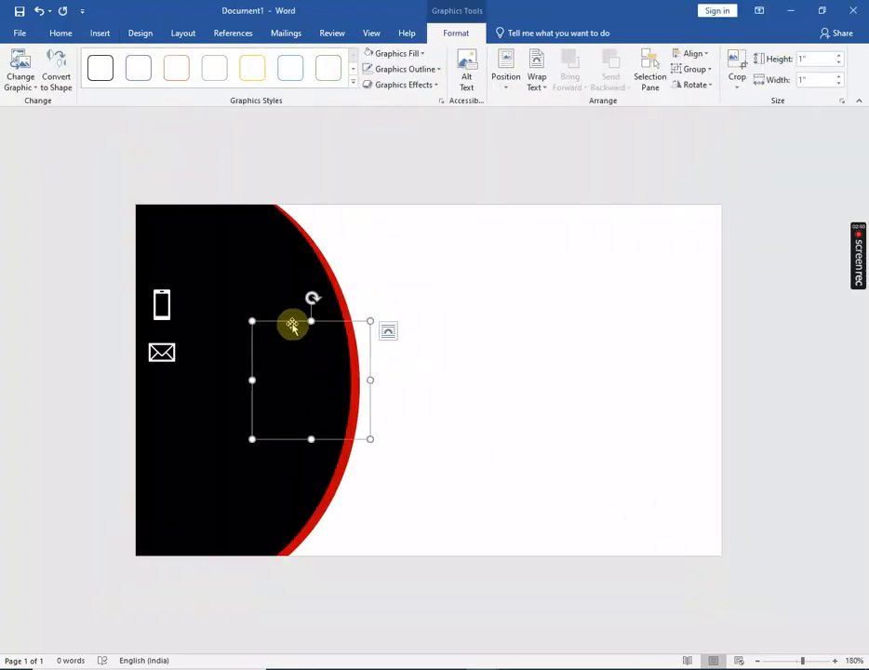
Float the pin in front of text, fill it white, and shrink it to about 0.24 inch at the lower left.
left_click(387, 331)
left_click(489, 457)
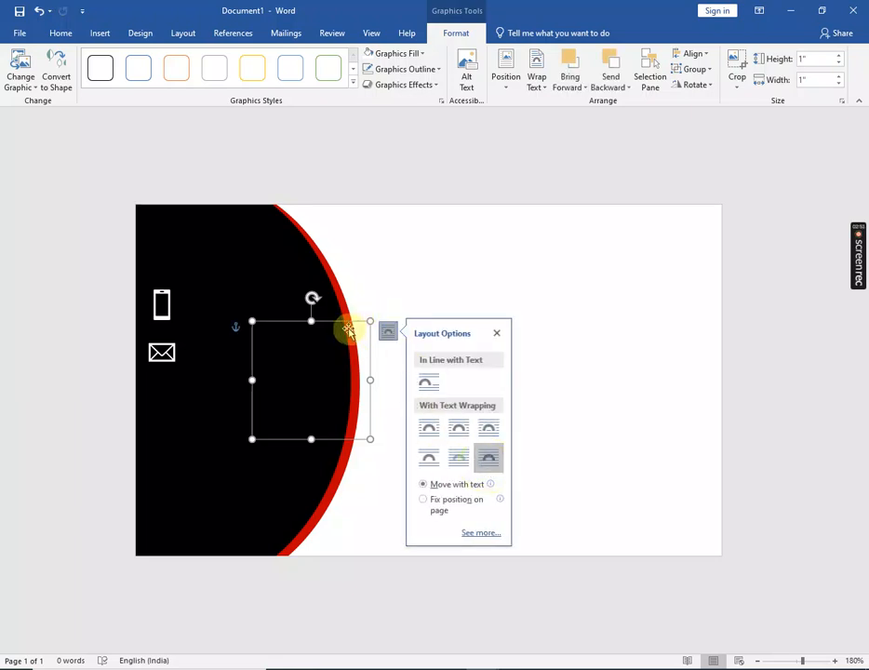
left_click(369, 53)
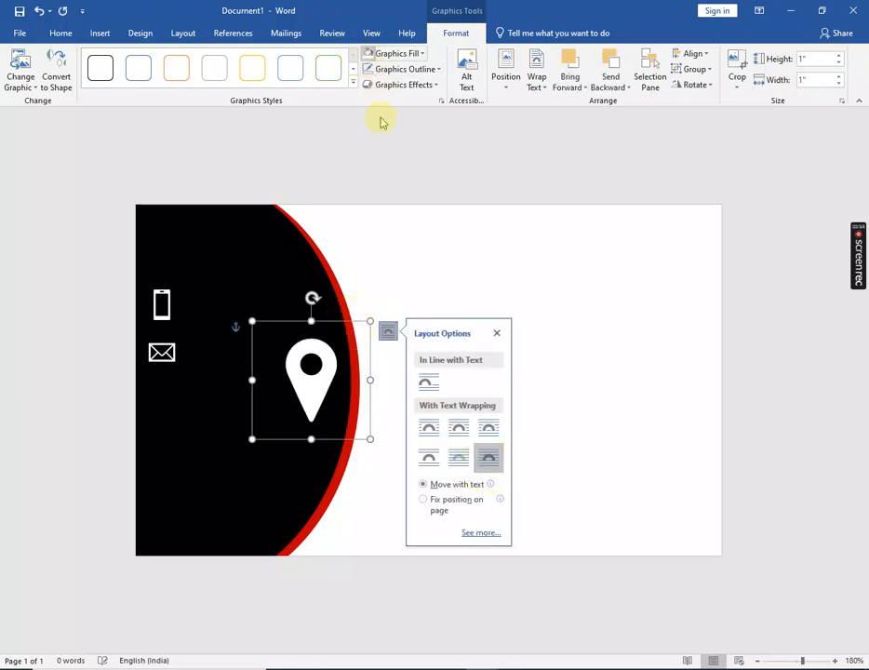
left_click_drag(370, 325, 177, 463)
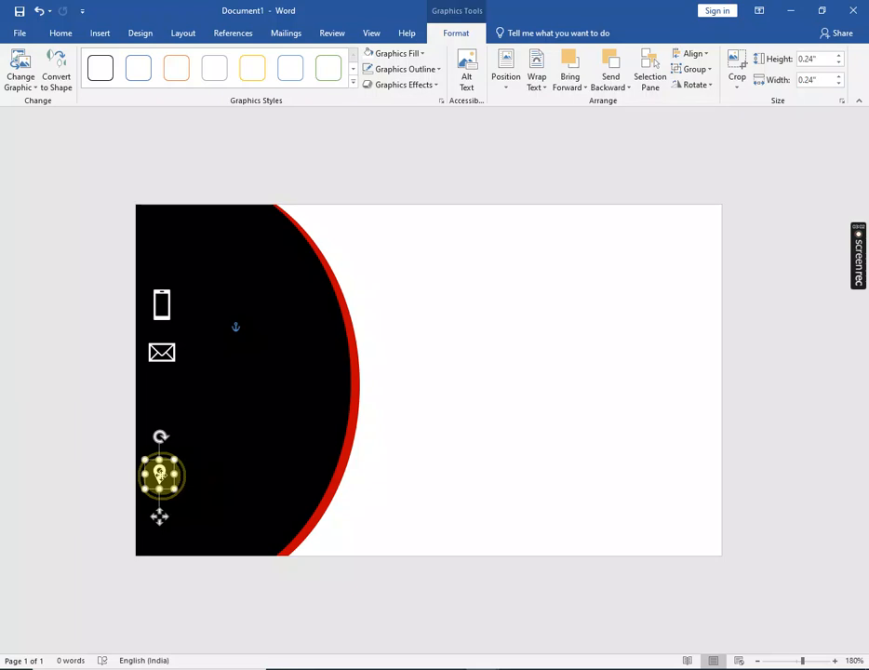
left_click(417, 402)
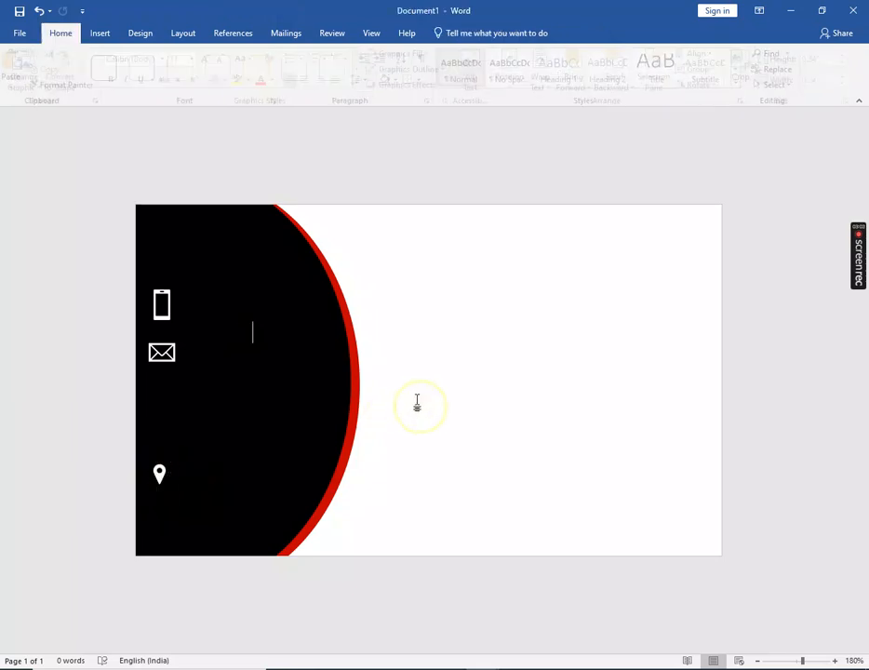
Search the icon library for 'web' and insert the laptop-with-globe icon.
left_click(97, 33)
left_click(206, 54)
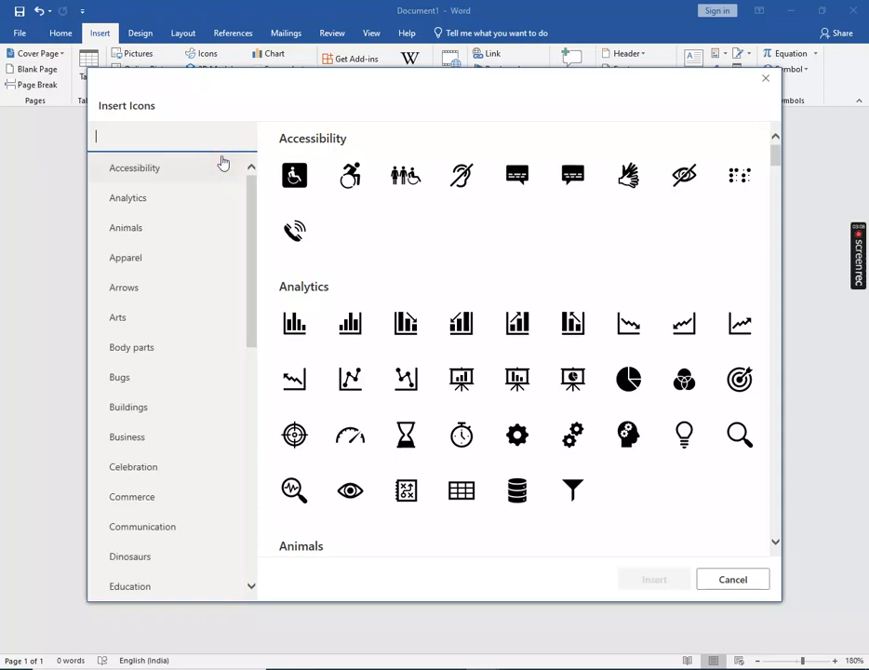
type("web")
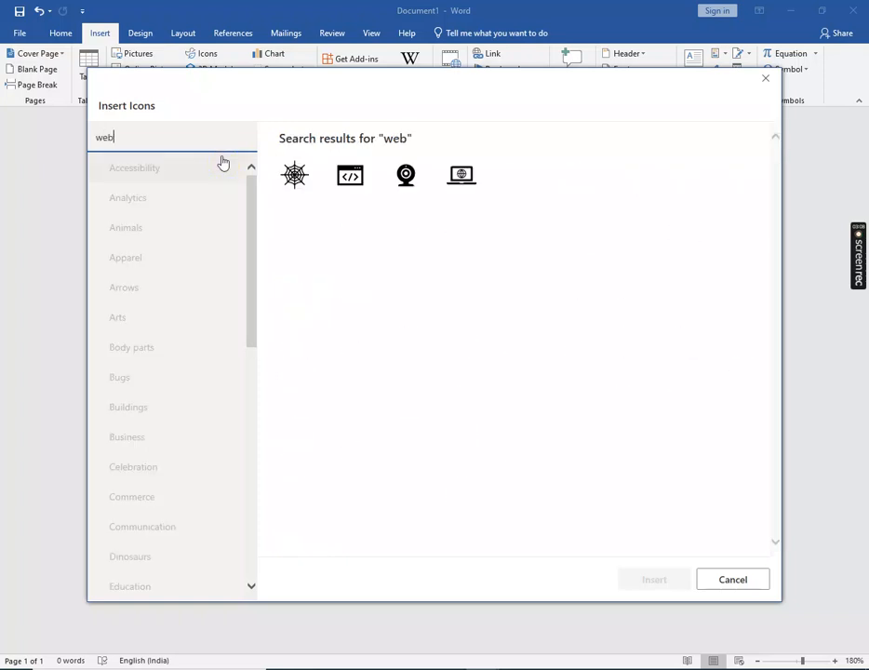
left_click(466, 183)
left_click(658, 580)
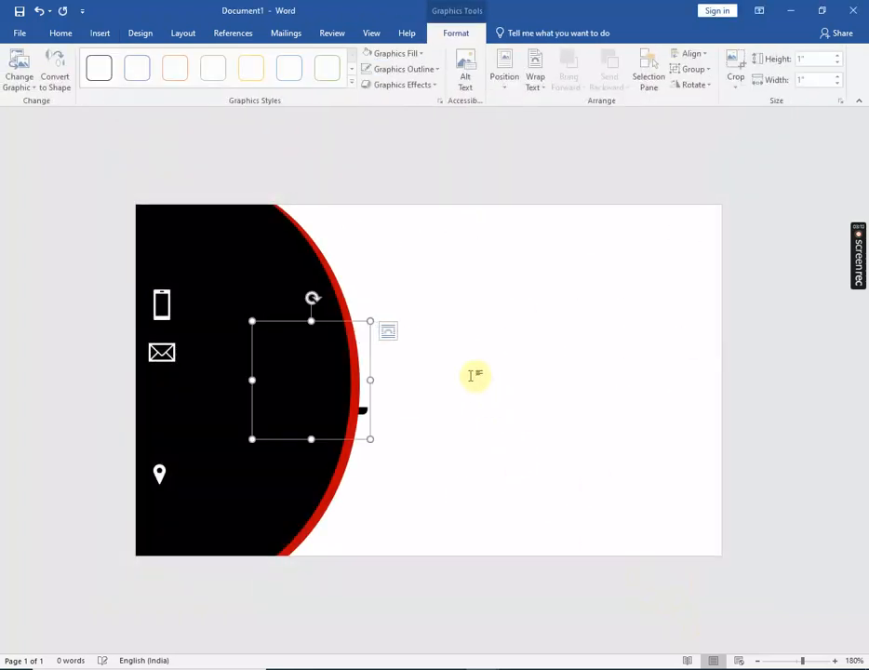
Float the web icon in front of text at 0.28 inch under the email icon, aligning the 0.3-inch pin.
left_click(389, 337)
left_click(488, 457)
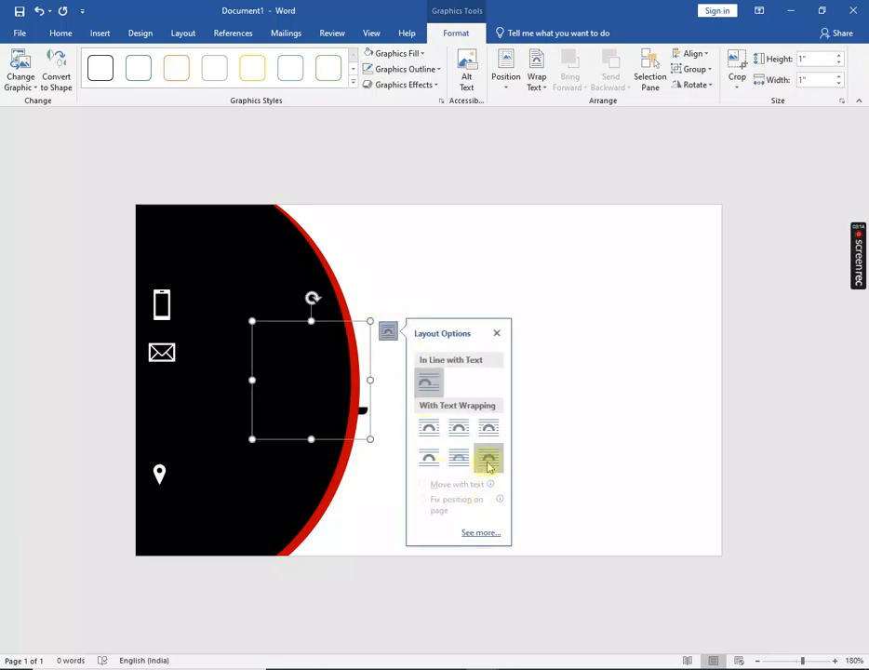
left_click_drag(371, 318, 266, 404)
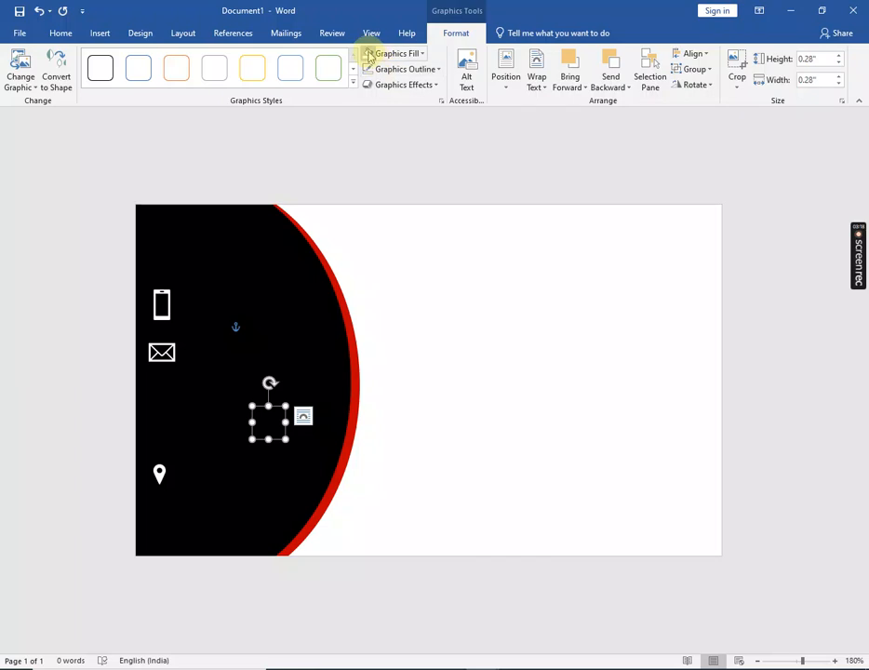
left_click_drag(274, 413, 162, 389)
mouse_move(173, 465)
left_mouse_down()
mouse_move(177, 450)
mouse_move(169, 472)
mouse_move(165, 456)
left_mouse_up()
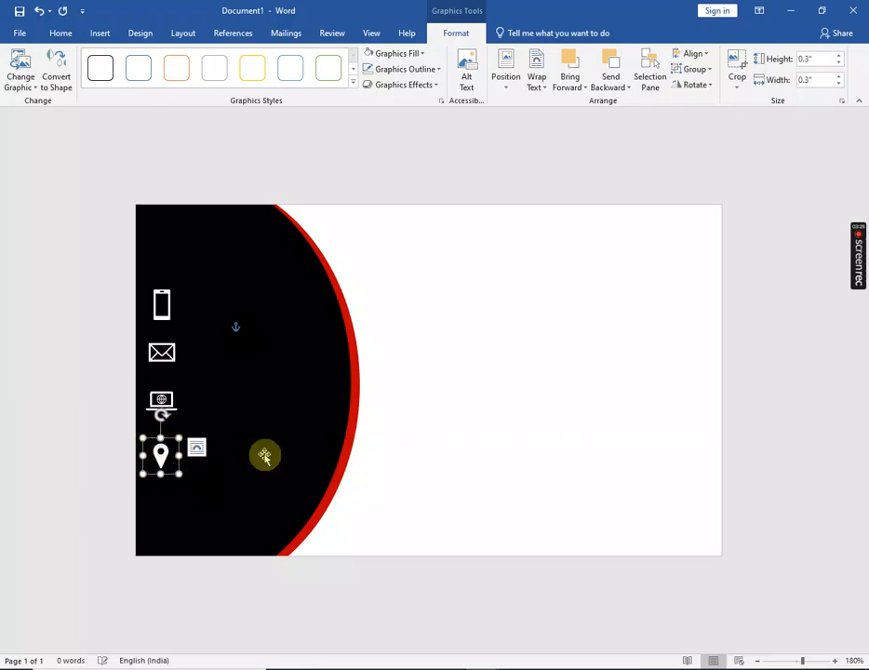
left_click(517, 419)
Insert a WordArt text box and type the card owner's phone number.
left_click(102, 33)
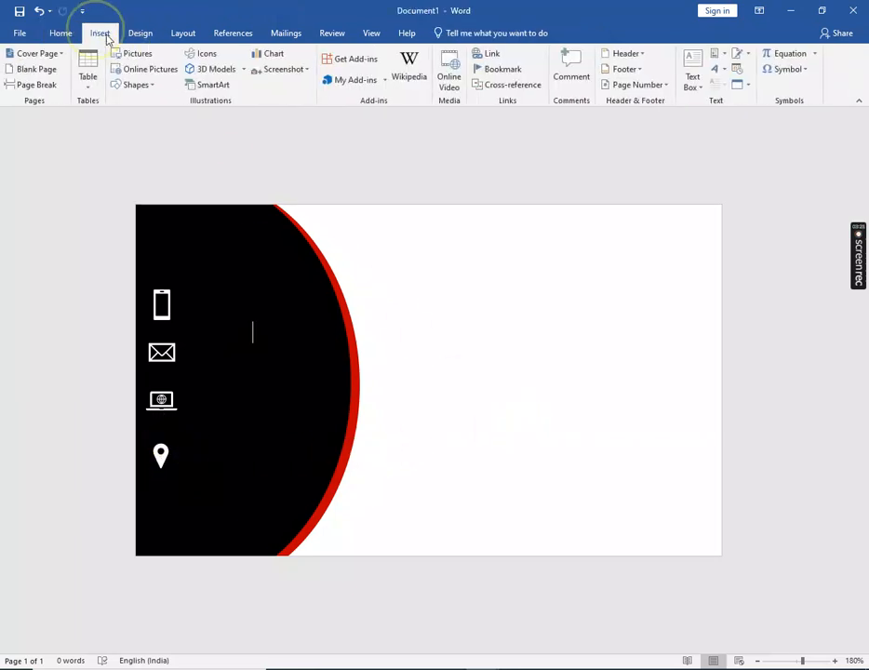
left_click(714, 70)
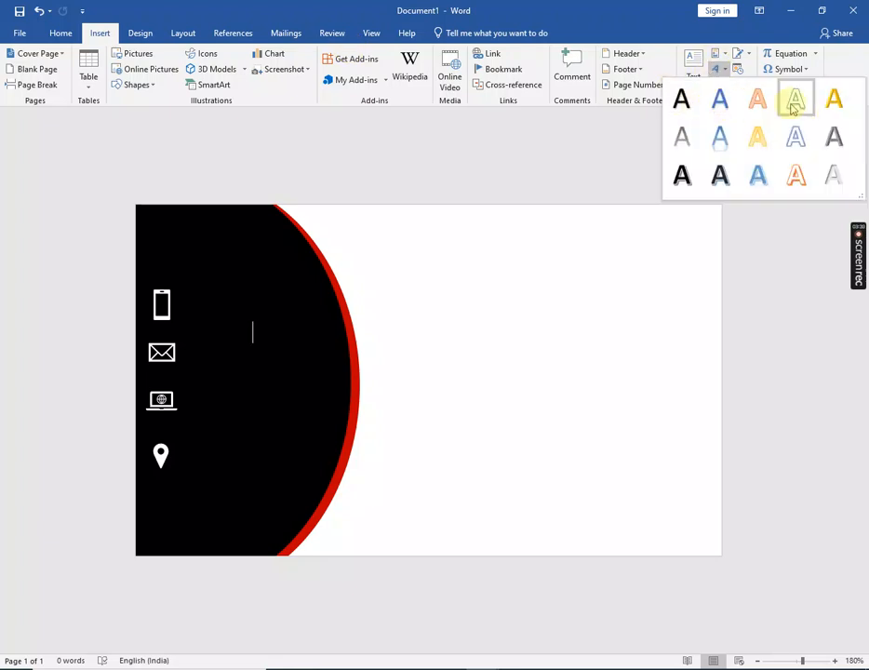
left_click(793, 108)
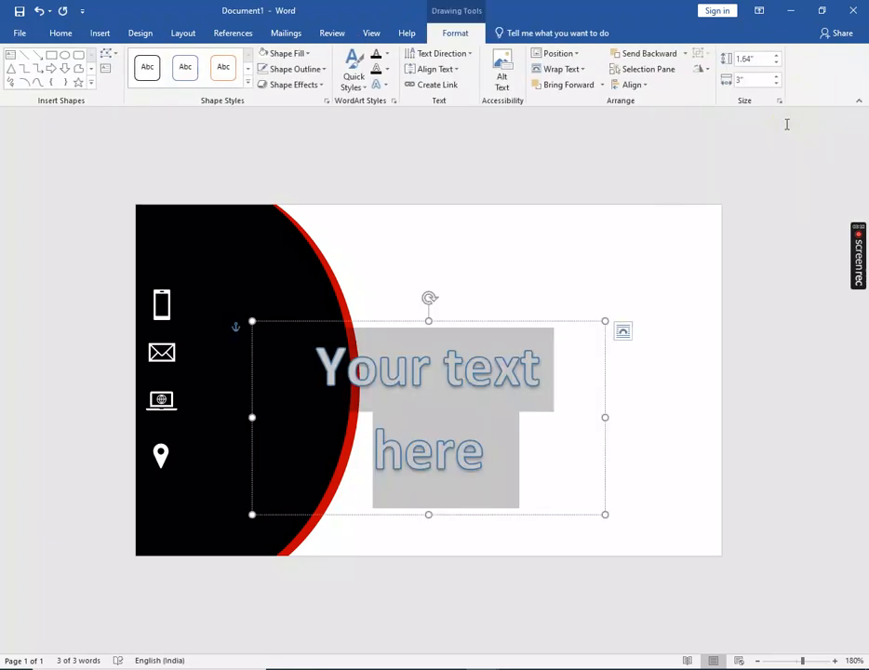
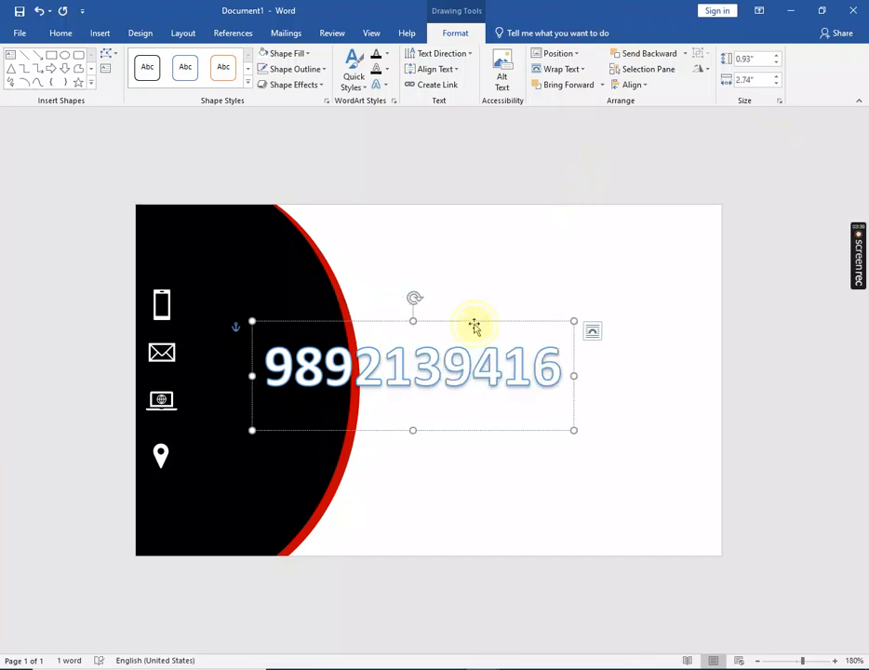
Reduce the phone number to 16 pt and move it beside the phone icon.
left_click(60, 33)
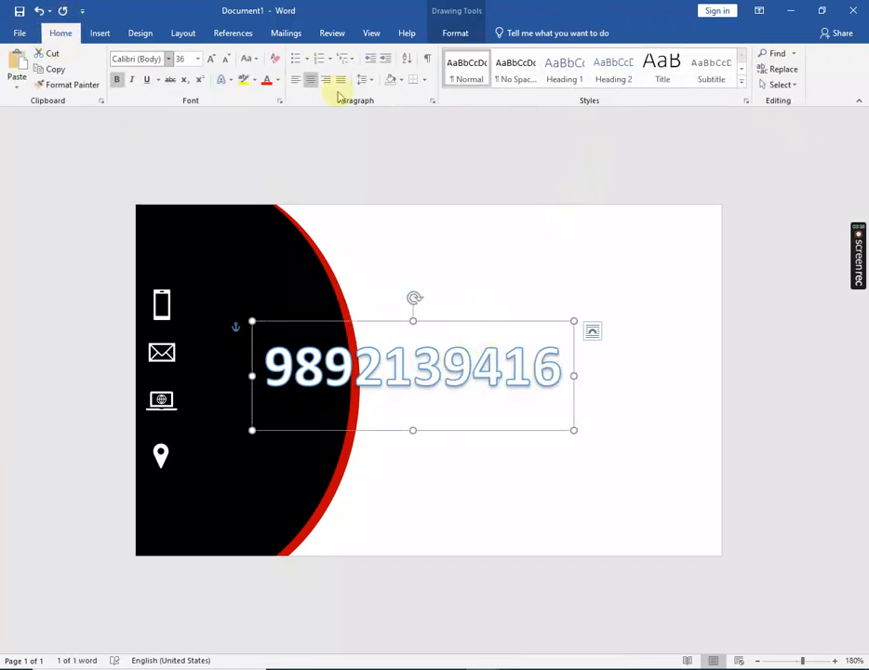
left_click(224, 60)
left_click(225, 59)
left_click(224, 60)
left_click(225, 59)
left_click(224, 59)
left_click(224, 60)
left_click(225, 60)
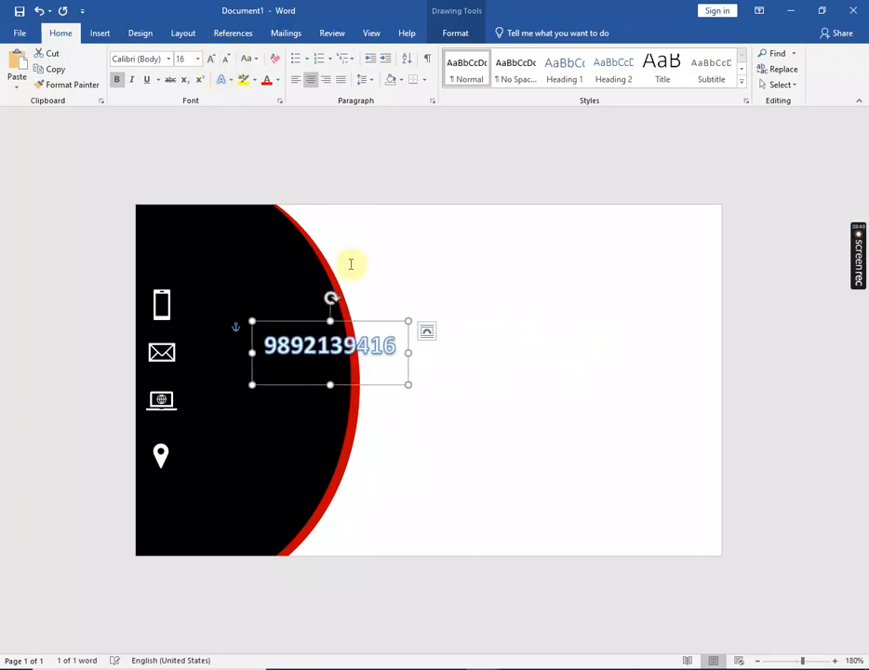
left_click_drag(368, 324, 283, 283)
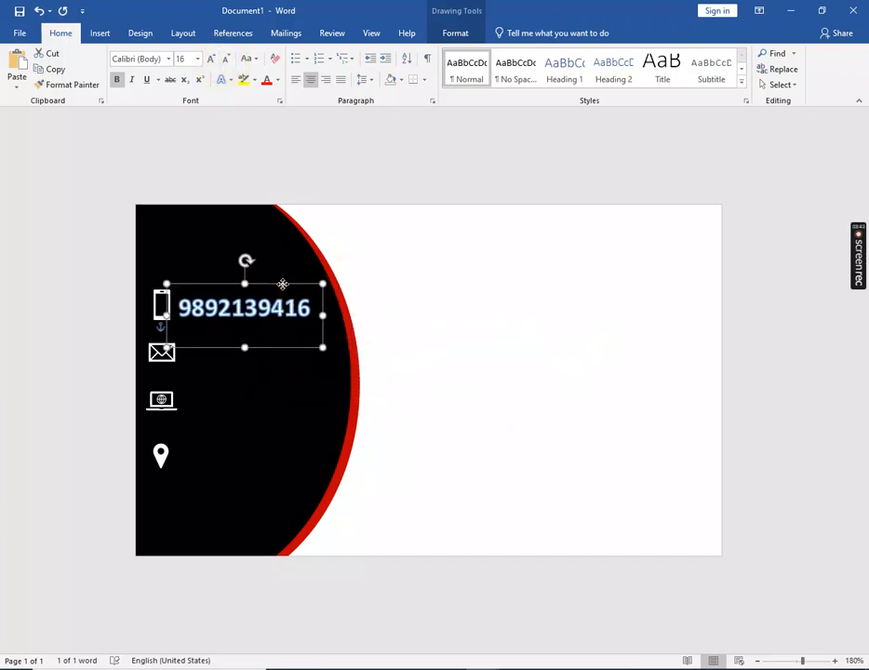
Clear the phone number's WordArt formatting and make it bold white 12 pt text.
left_click(225, 59)
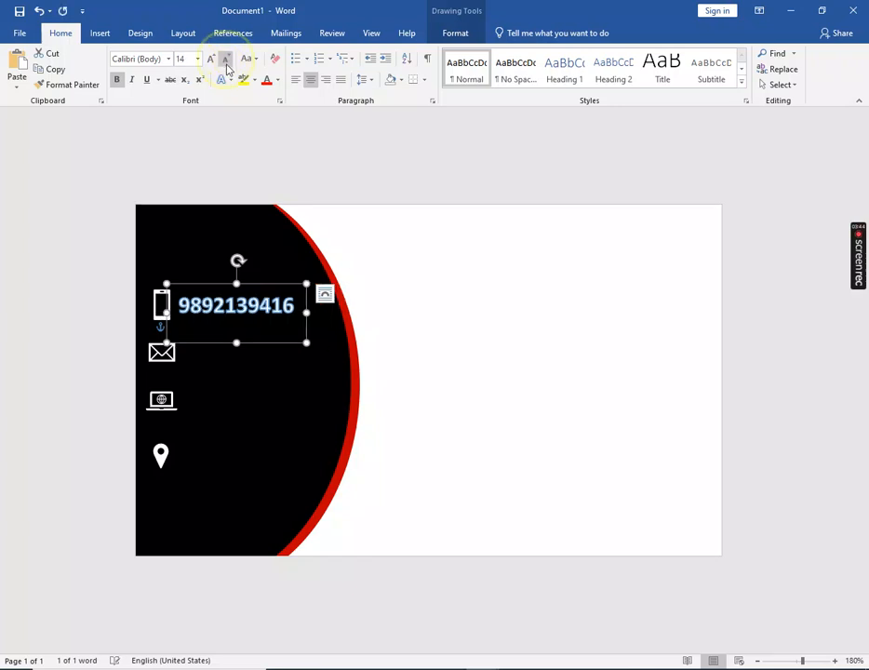
left_click(276, 60)
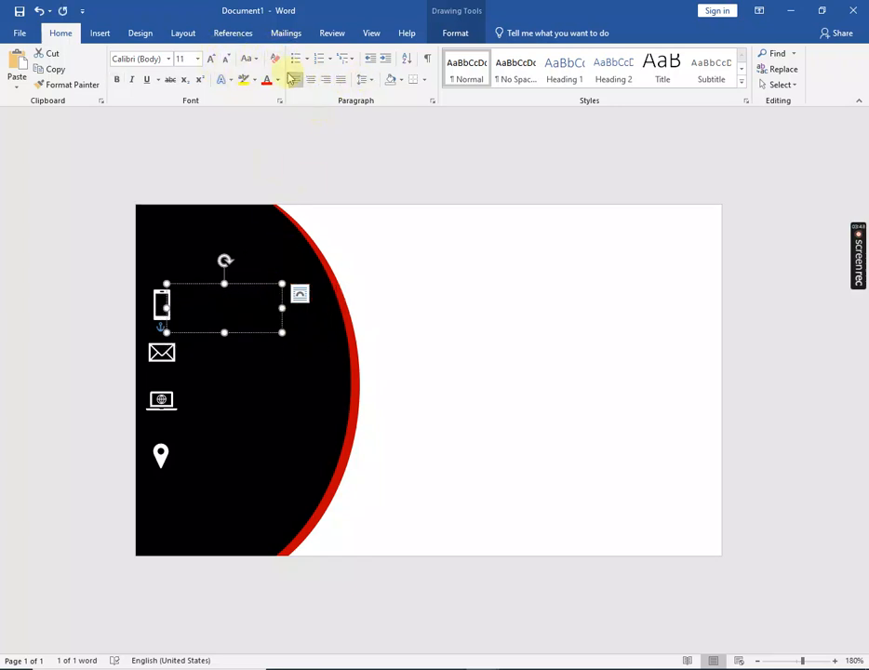
left_click(246, 65)
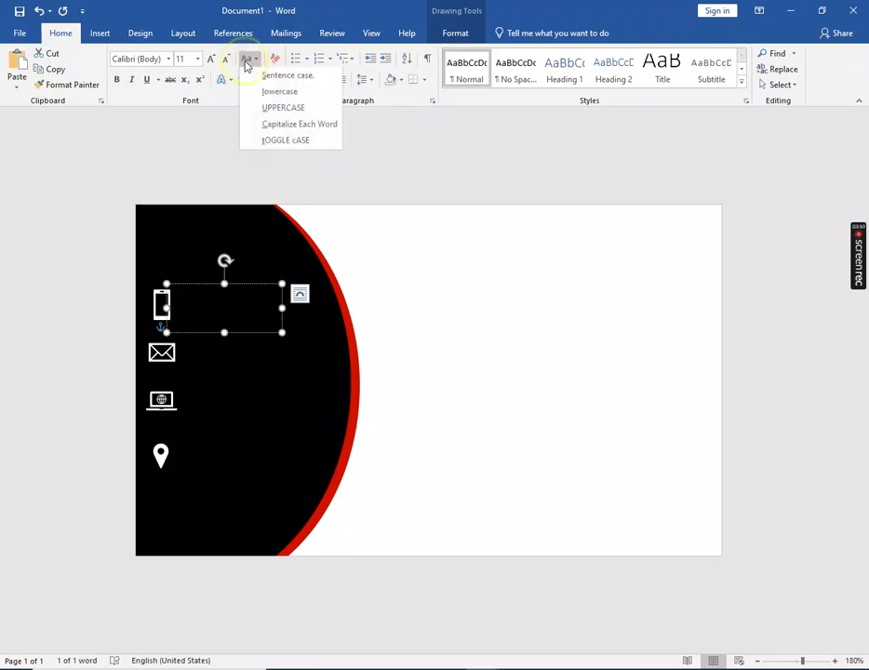
left_click(246, 65)
left_click(278, 81)
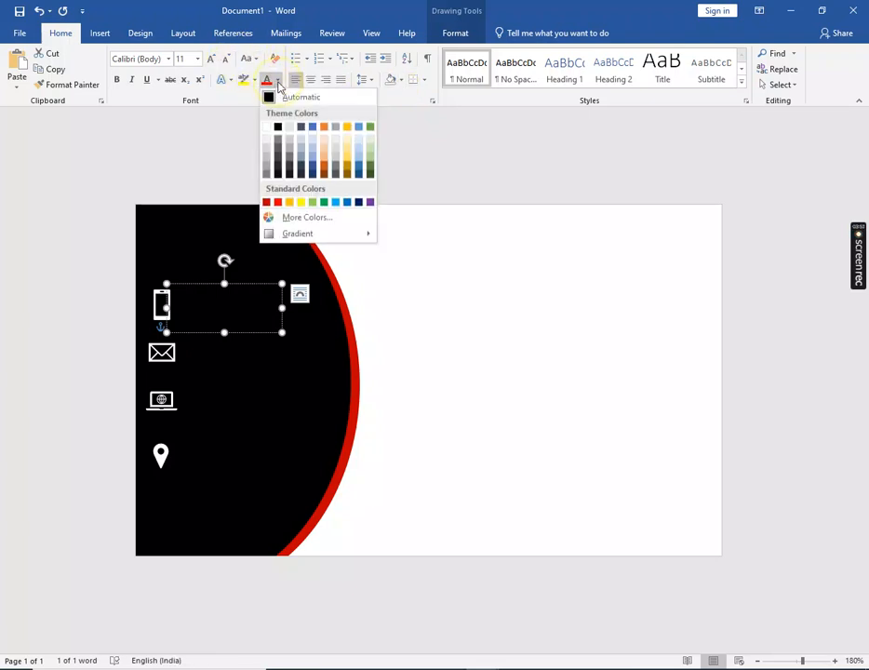
left_click(270, 128)
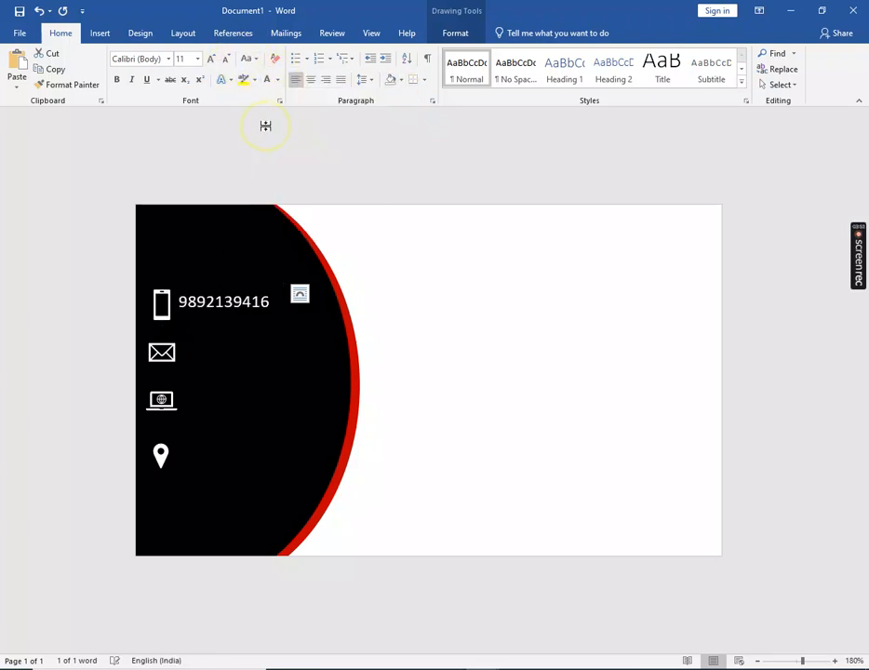
left_click(117, 80)
left_click(210, 60)
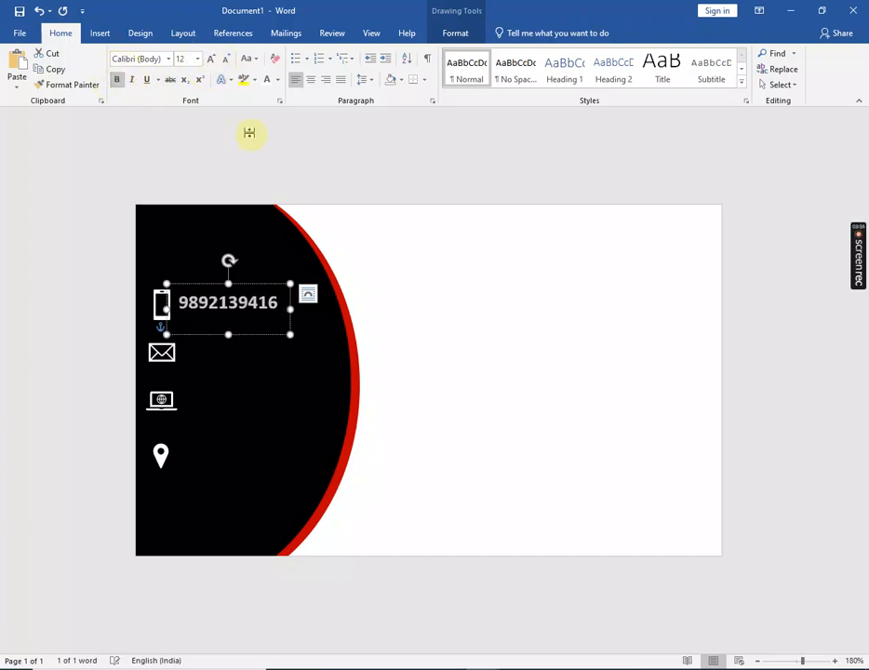
Duplicate the phone number box and place the copy beside the envelope icon.
key("ctrl+d")
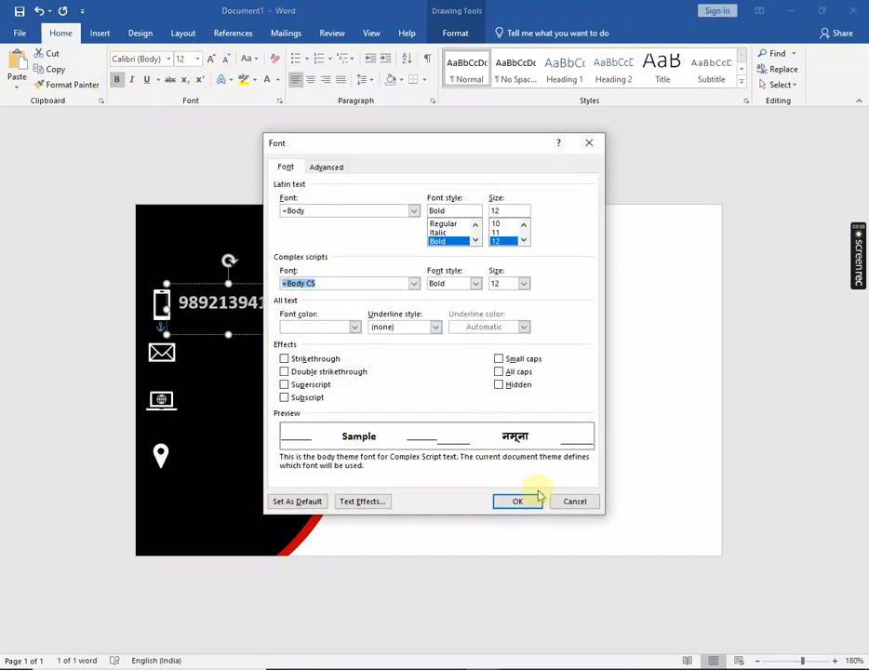
left_click(568, 501)
left_click(263, 336)
left_click_drag(275, 350, 246, 388)
Overwrite the copied number beside the envelope icon with the contact's e-mail address.
double_click(254, 360)
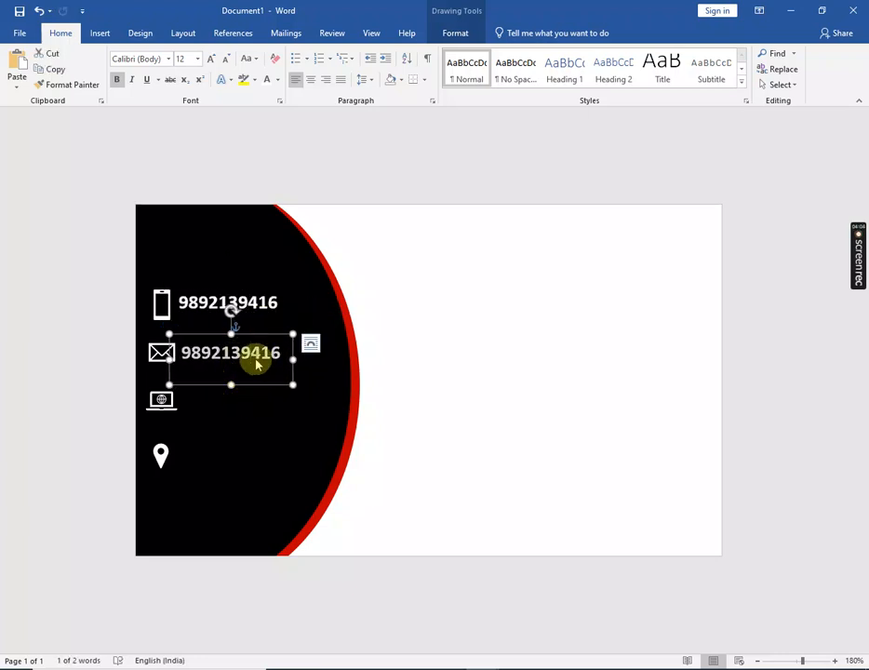
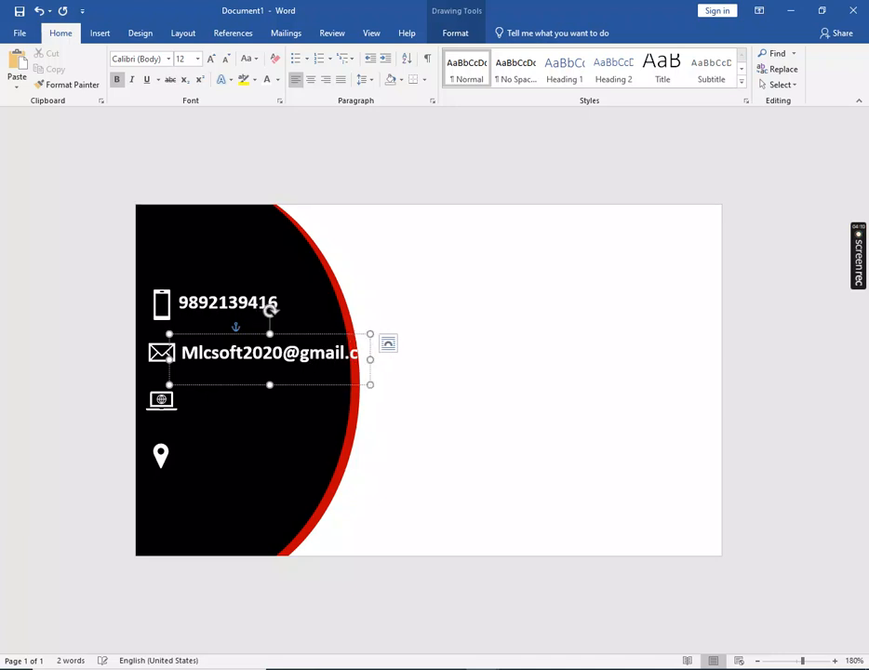